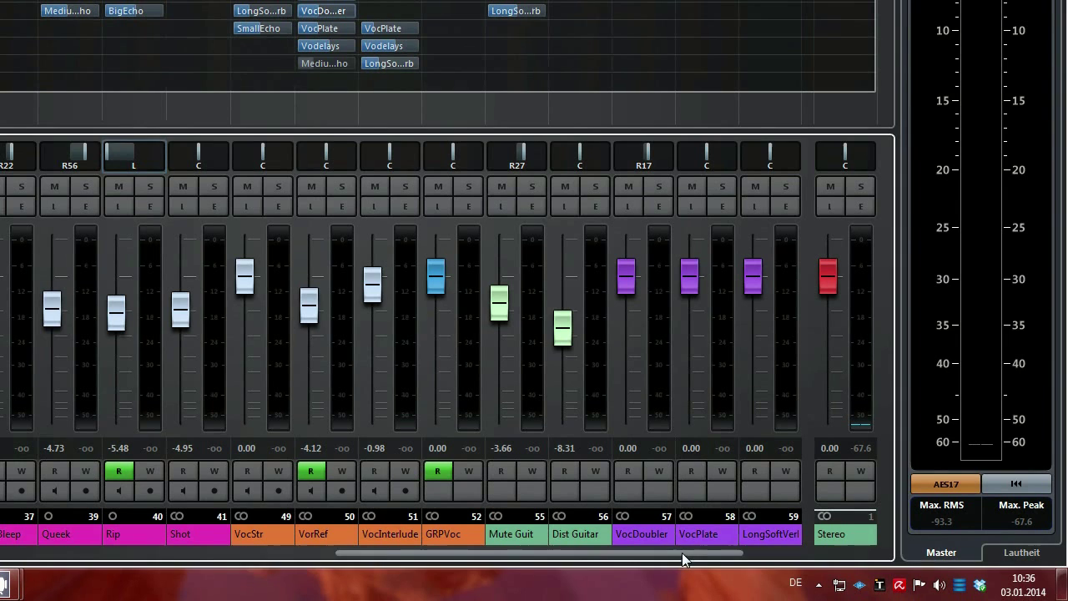
- Scroll the MixConsole right to show the last vocal and return channels through MediumEcho
left_click_drag(684, 553, 772, 553)
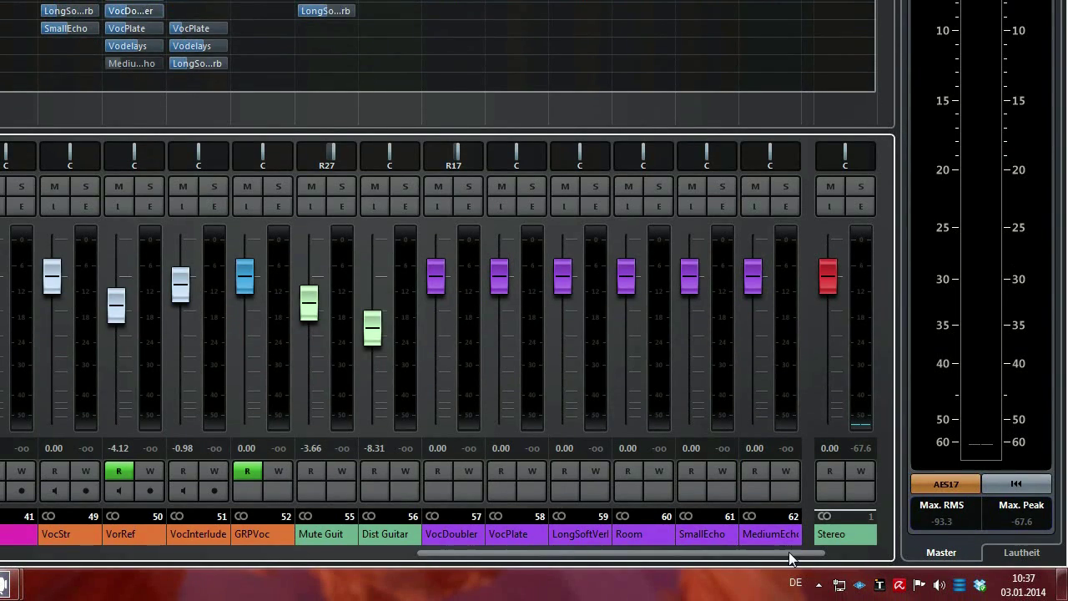
left_click_drag(788, 551, 828, 549)
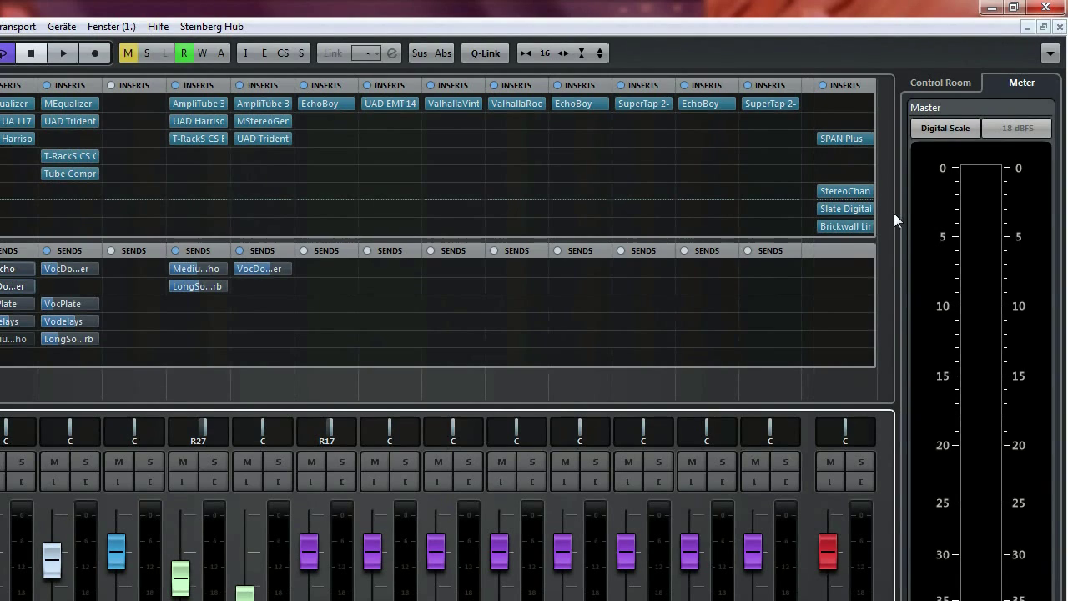
left_click(845, 209)
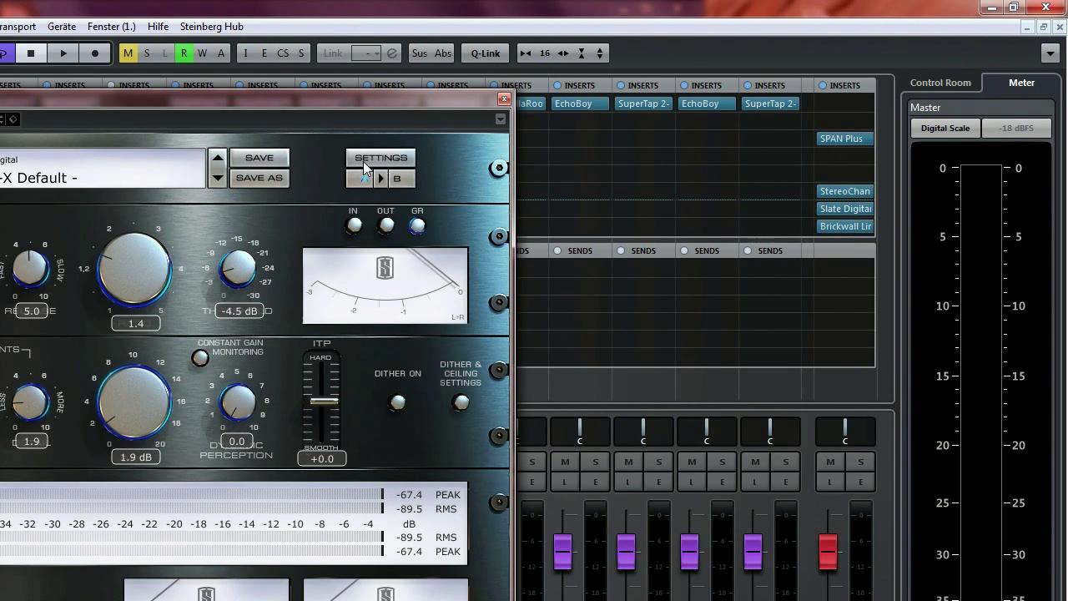
left_click_drag(258, 98, 476, 76)
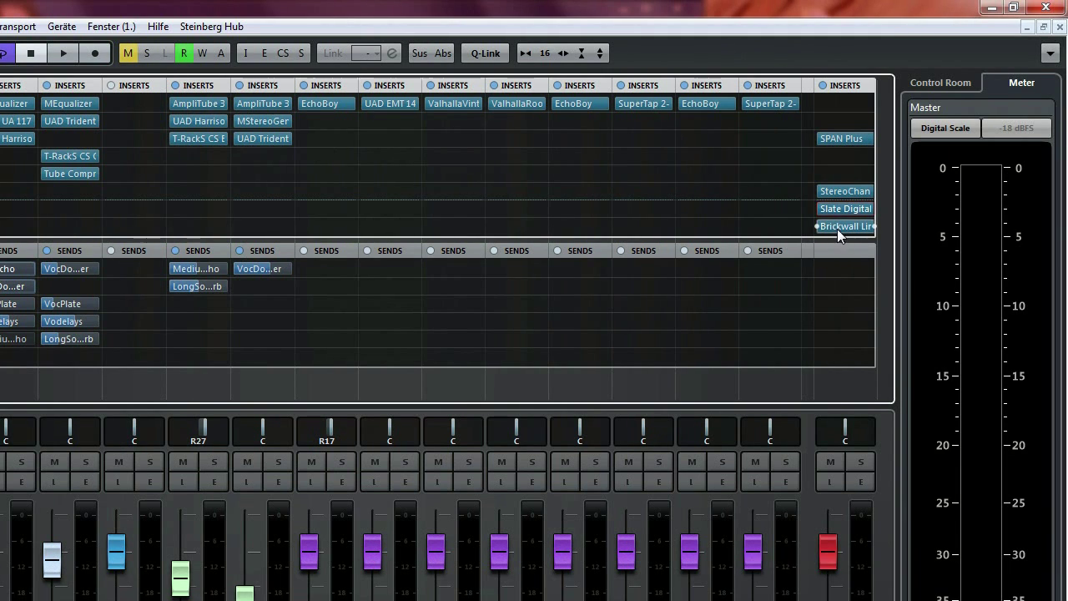
left_click(837, 226)
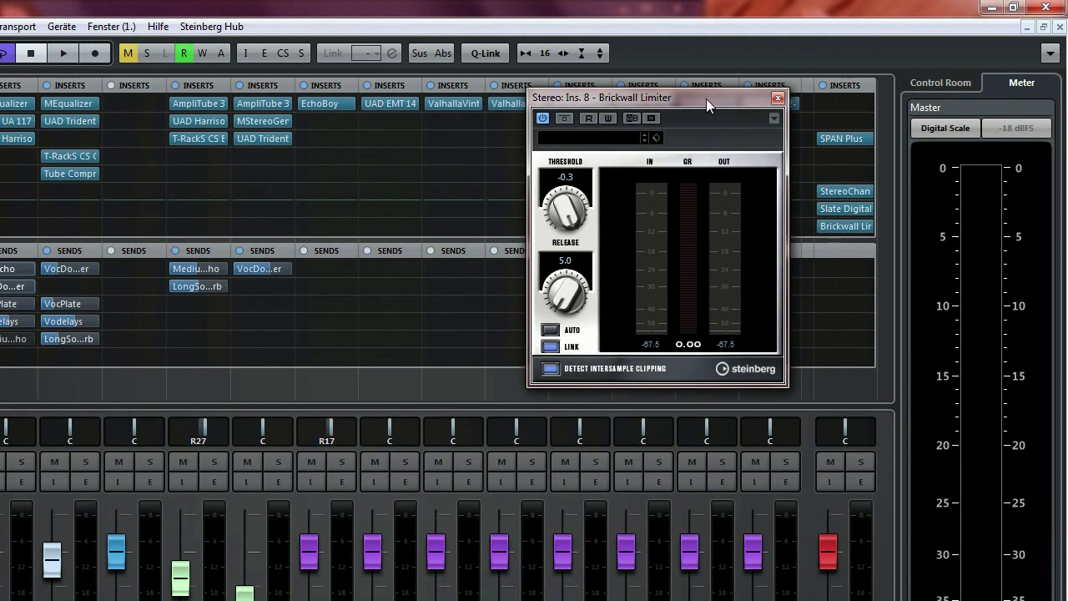
left_click_drag(706, 99, 407, 153)
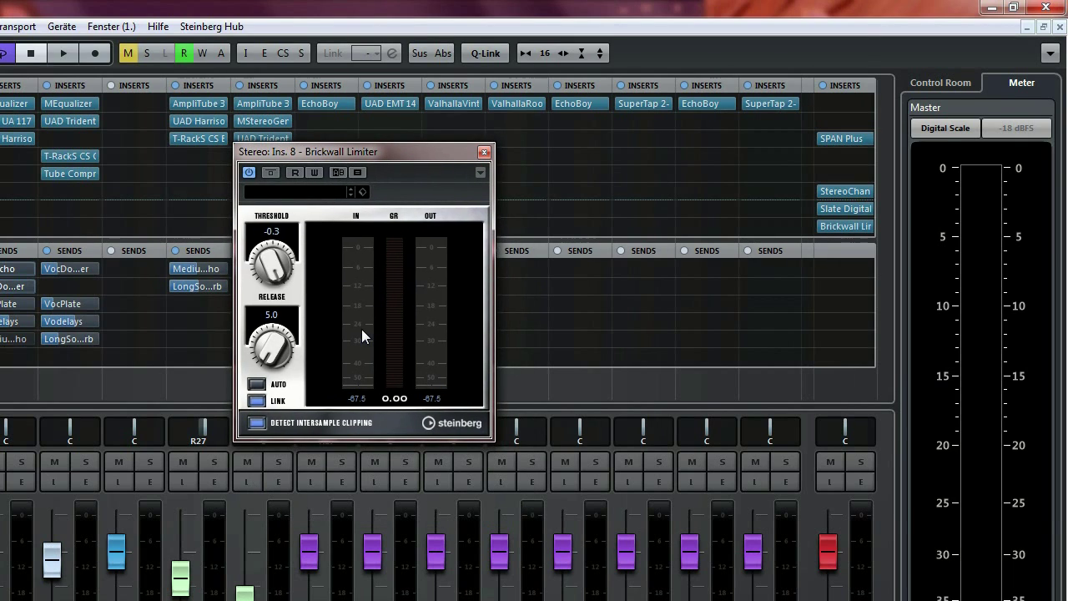
left_click(484, 152)
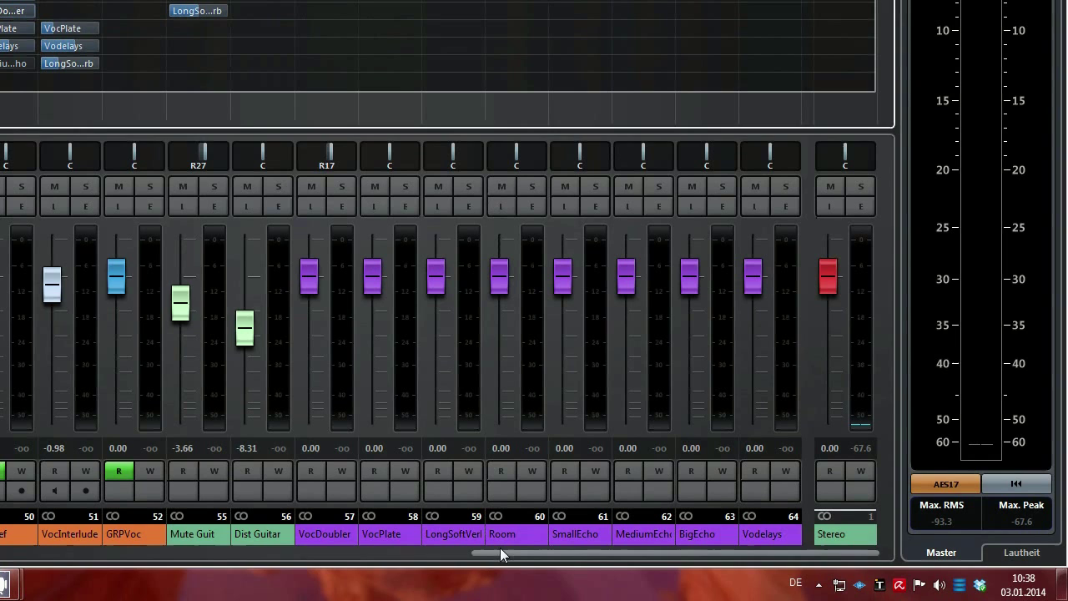
- Scroll the MixConsole back left and return to the Project window's arrangement
left_click_drag(502, 552, 415, 559)
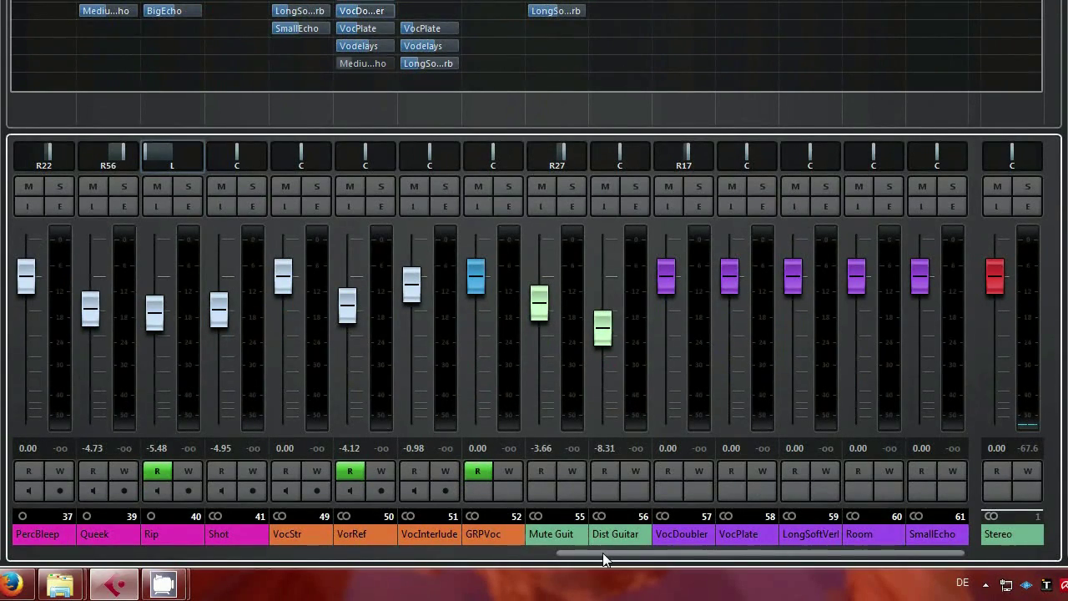
left_click_drag(602, 552, 551, 560)
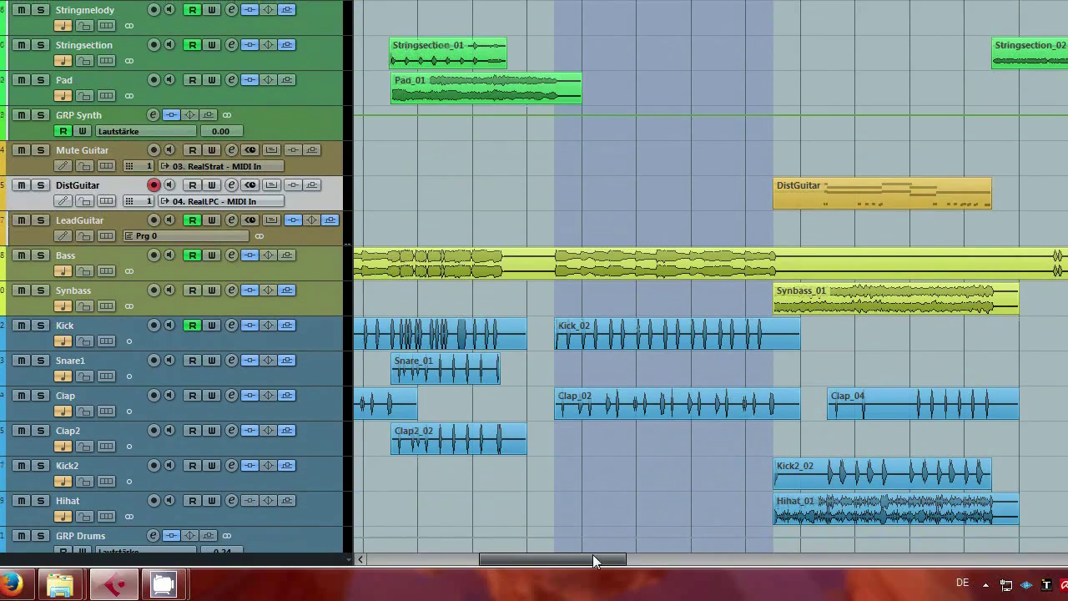
- Set the locators to bars 77–85 around both Ref arranger sections
left_click_drag(592, 557, 803, 556)
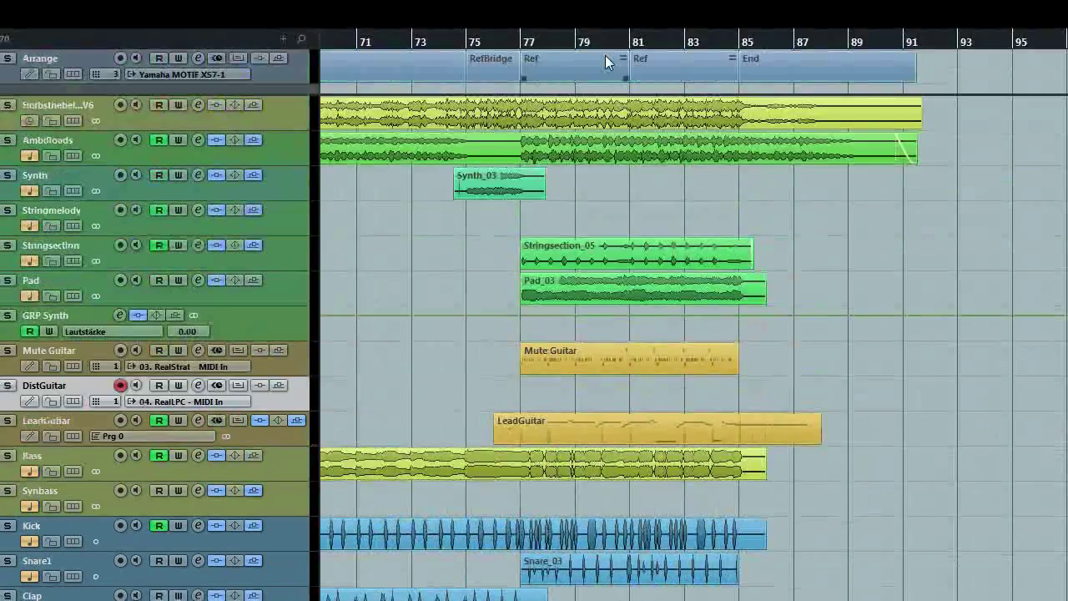
left_click(591, 146)
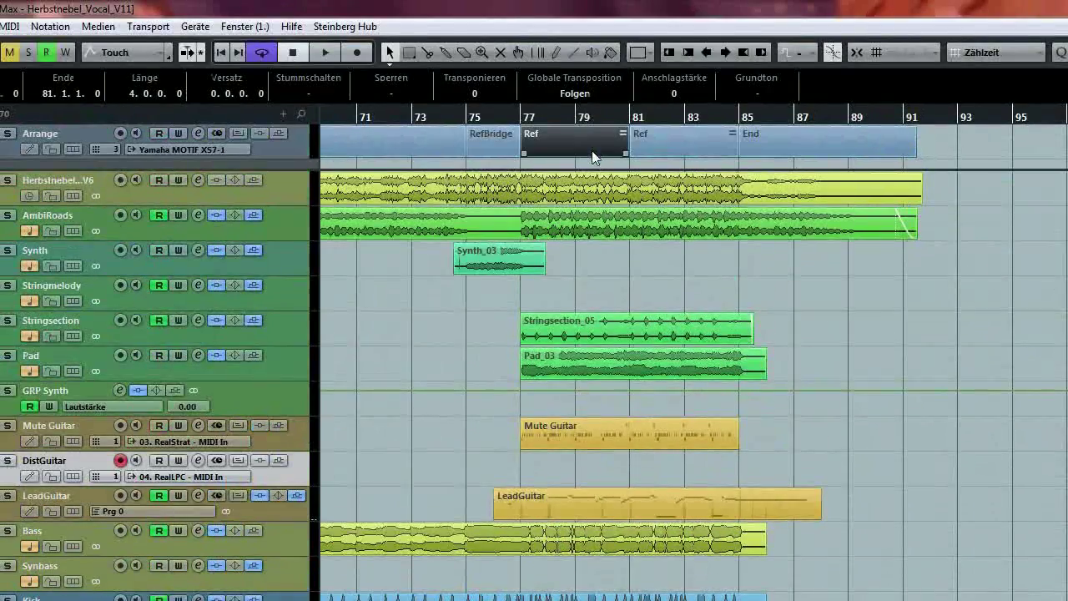
left_click(668, 141, "shift")
key("p")
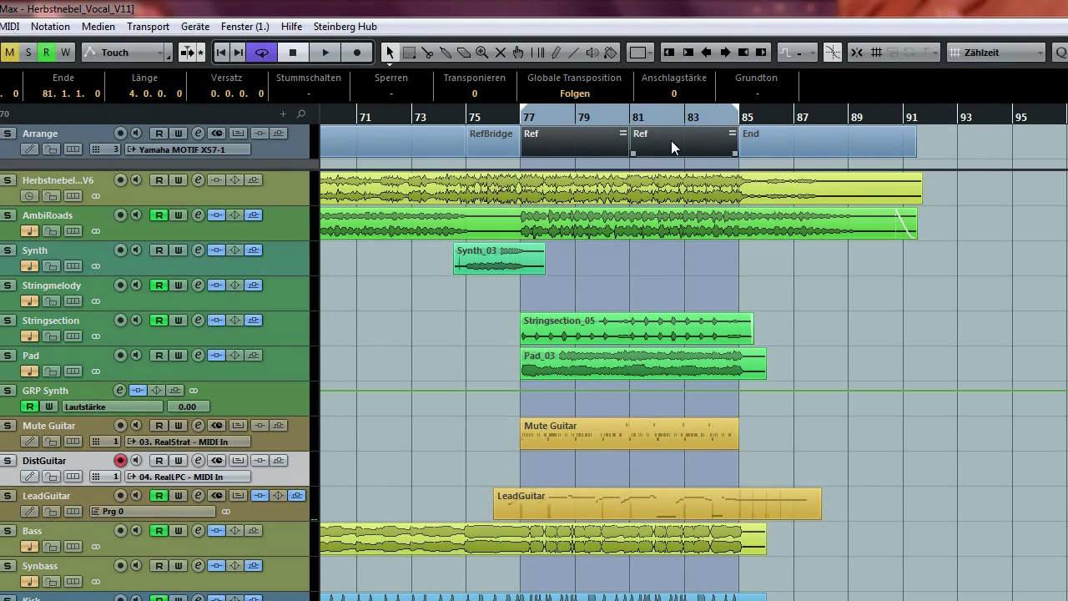
- Play back the Ref section, stop, and bring up the MixConsole with F3
key("space")
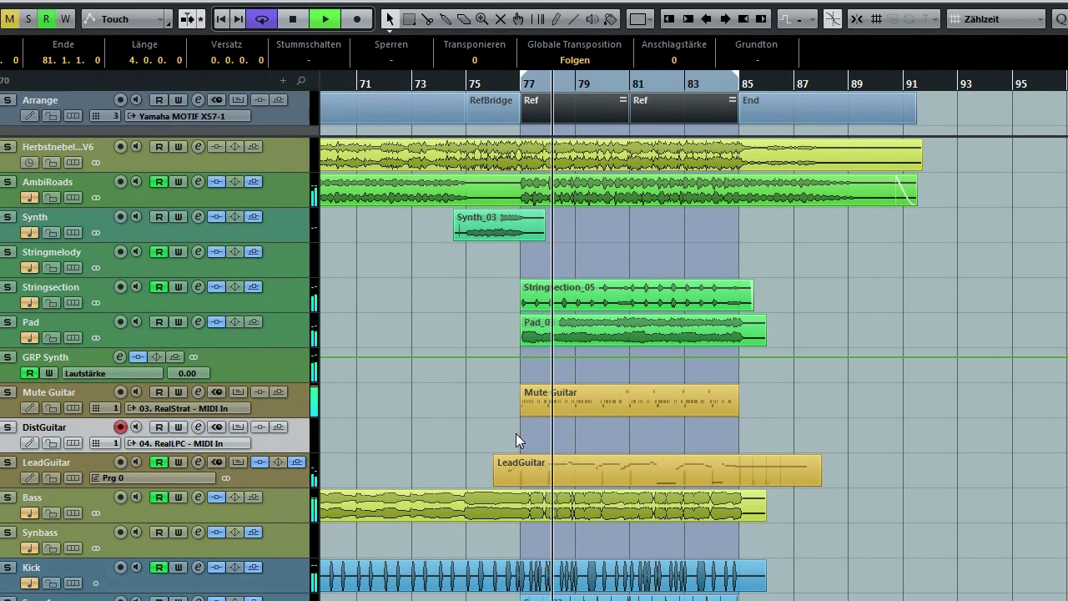
key("space")
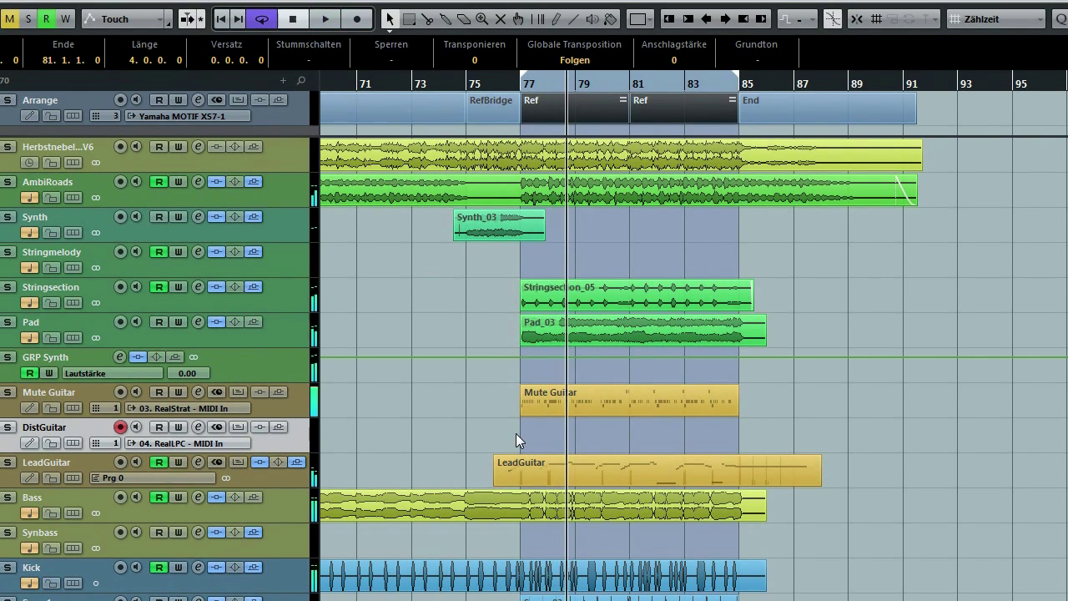
key("F3")
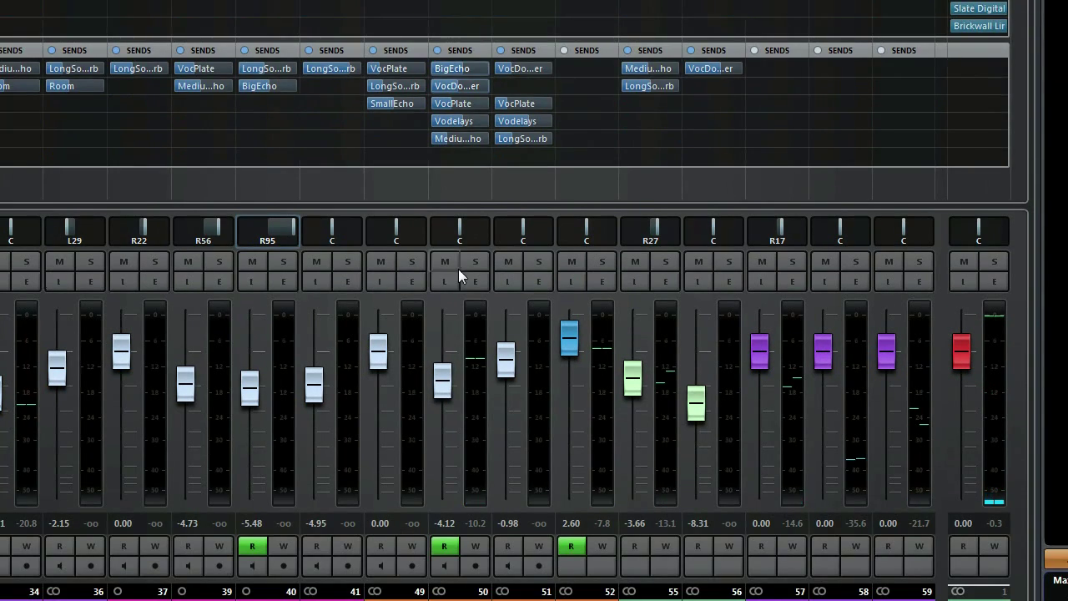
- Solo channel 50 during playback, bypass its sends, then turn on its MediumEcho send
left_click(468, 262)
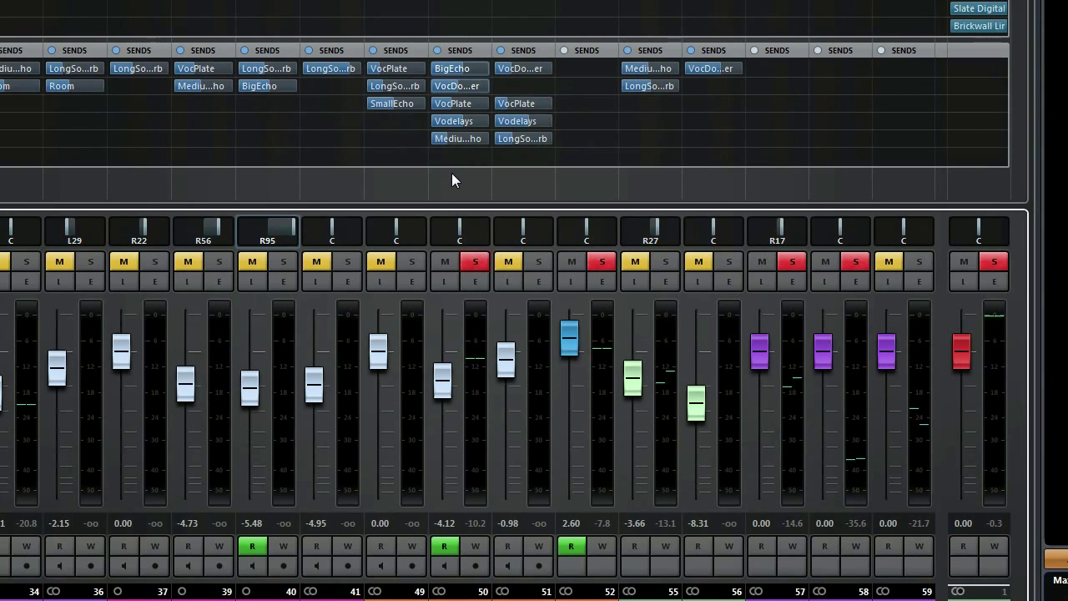
key("space")
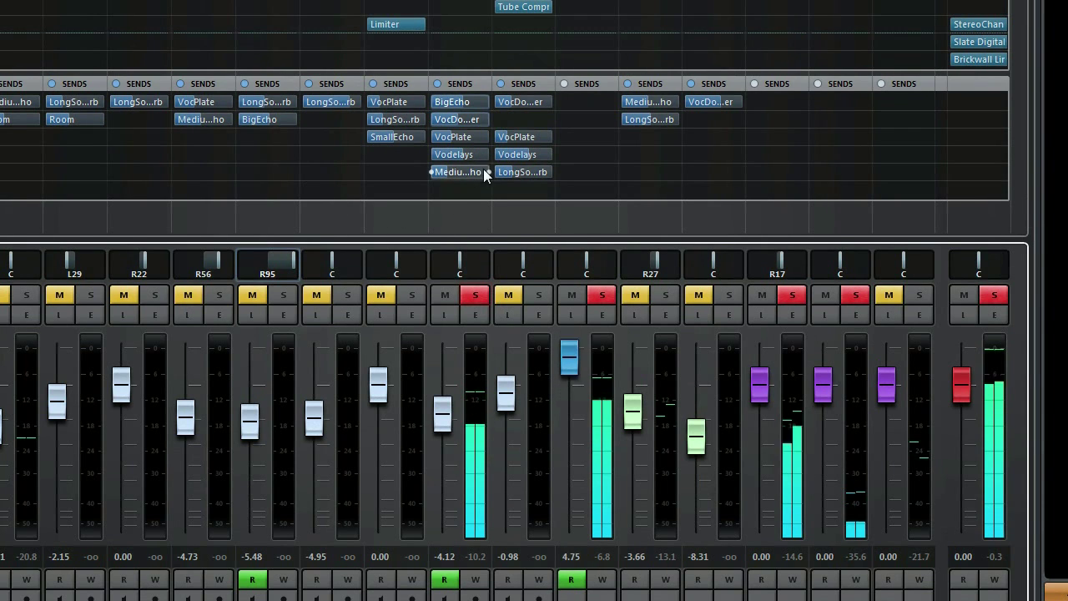
mouse_move(478, 192)
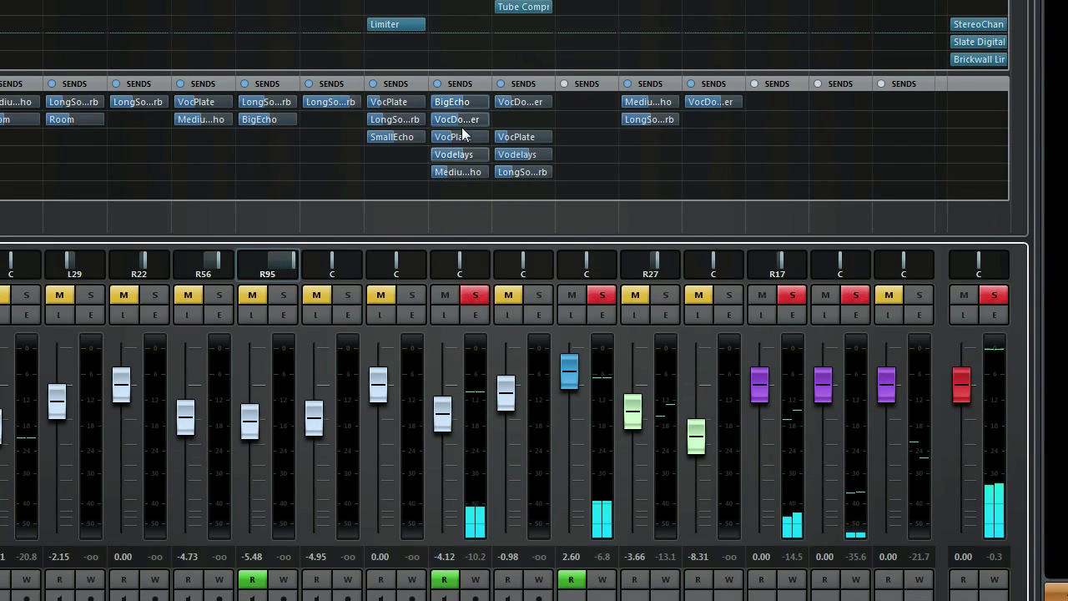
left_click(437, 84)
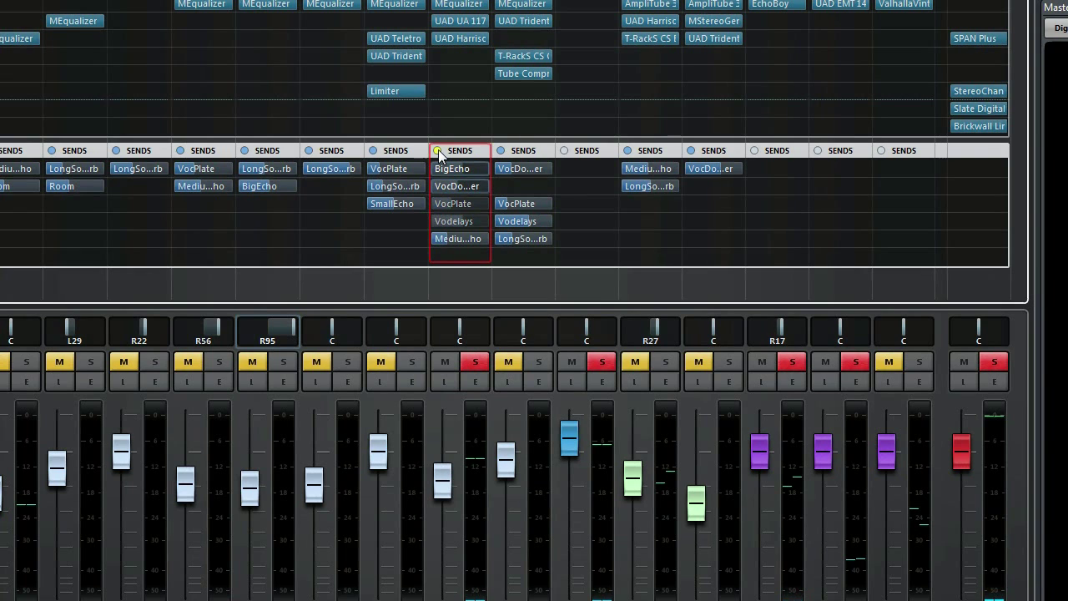
mouse_move(459, 239)
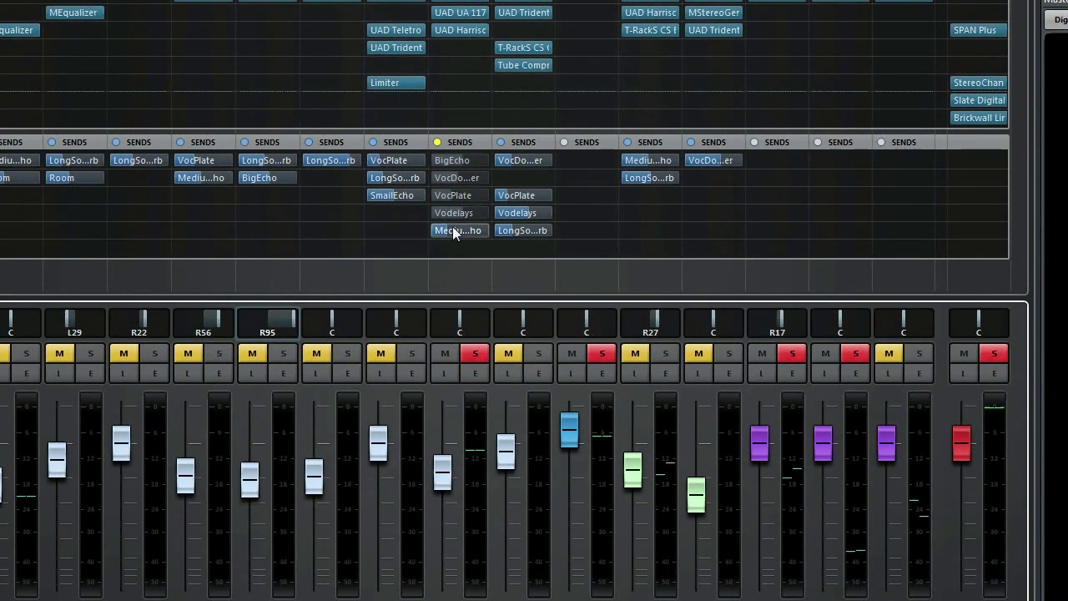
left_click(431, 231)
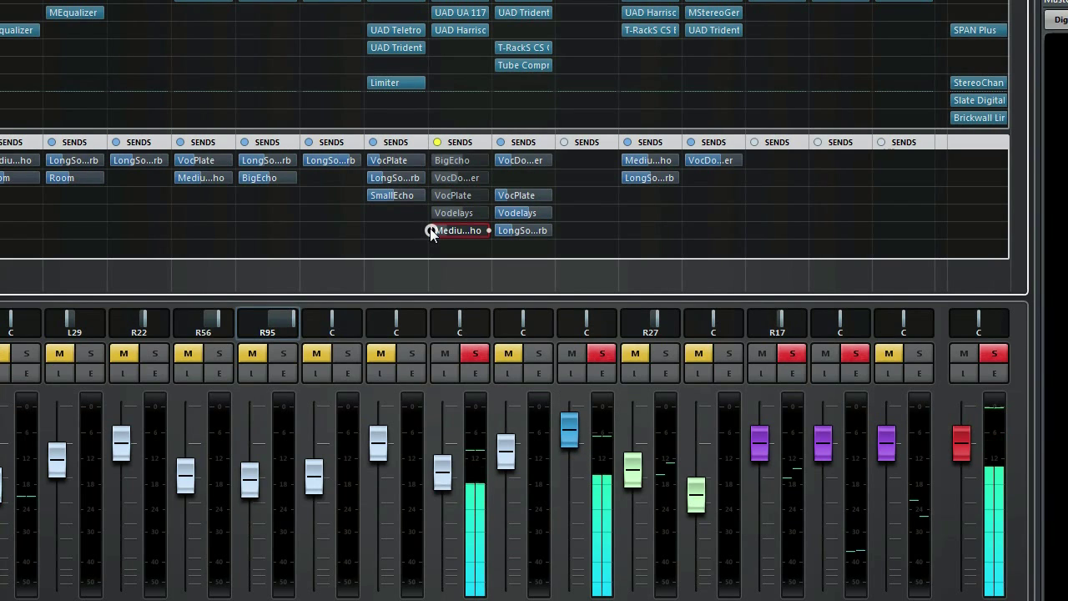
- Re-enable channel 50's BigEcho send and check the return's EchoBoy vocall preset
left_click(431, 161)
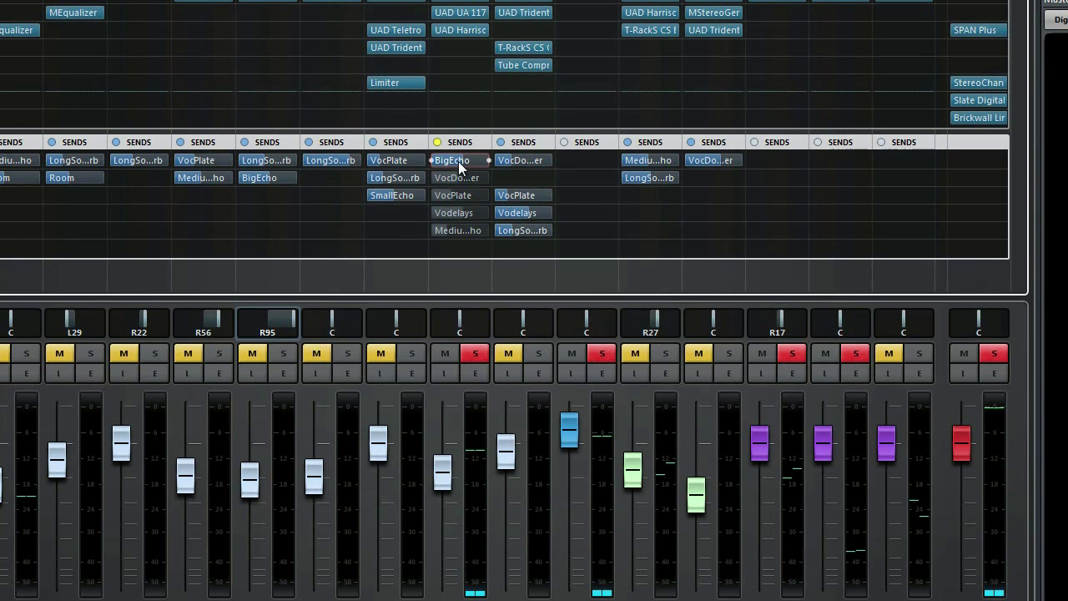
left_click(458, 161)
left_click_drag(497, 166, 336, 179)
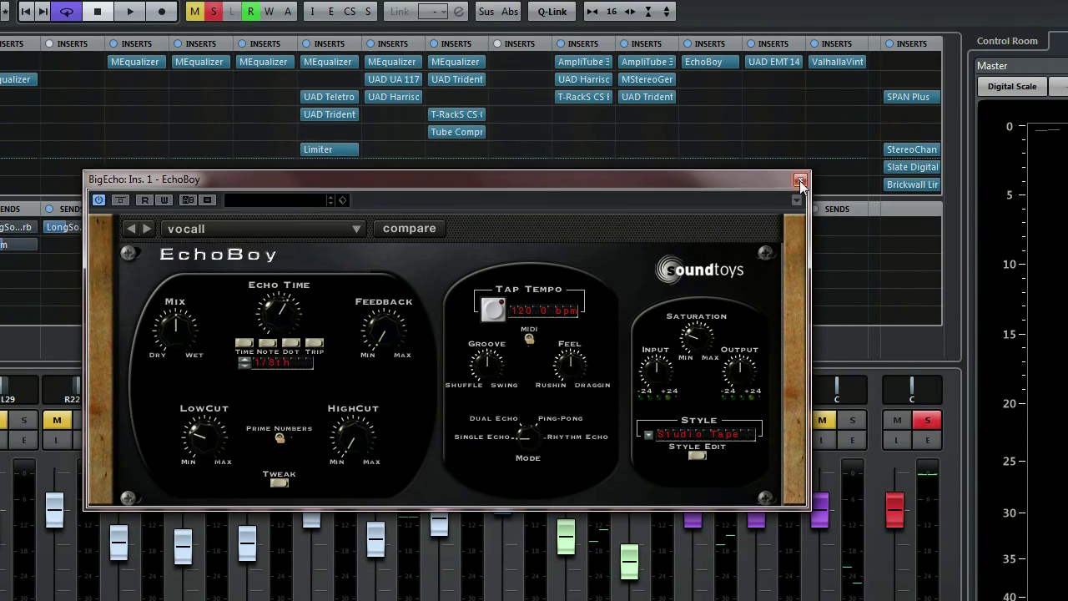
left_click(799, 181)
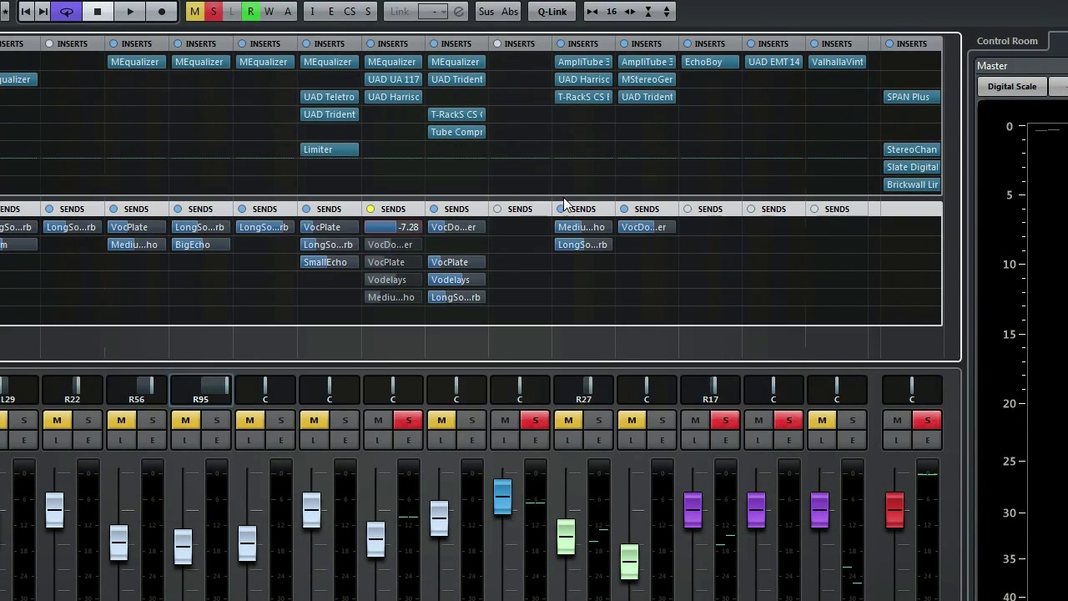
- Switch on channel 50's VocDoubler send and show wider channel strips while auditioning
left_click(364, 245)
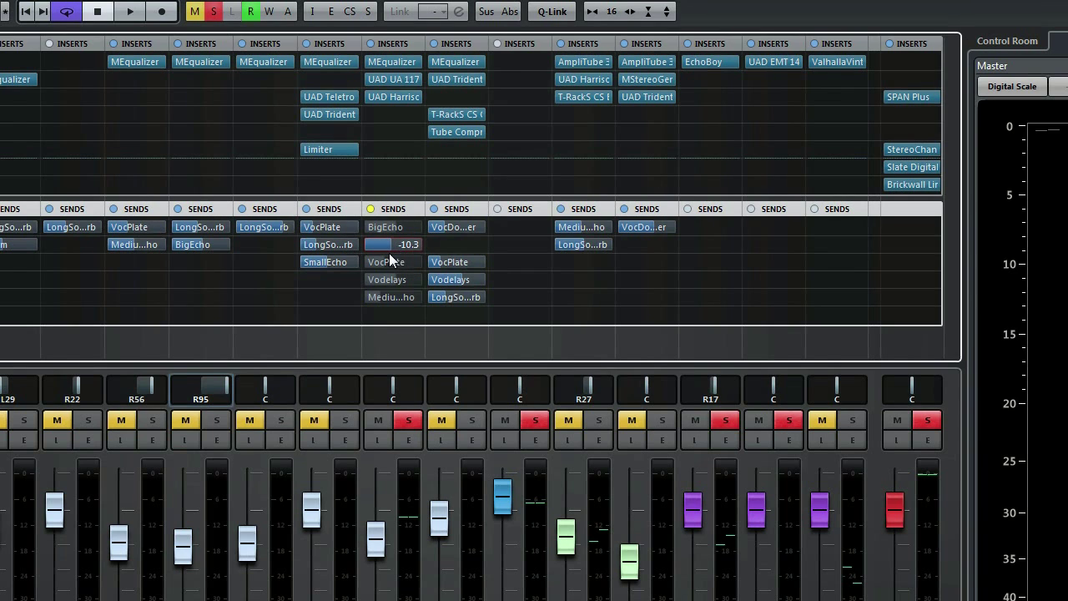
key("h")
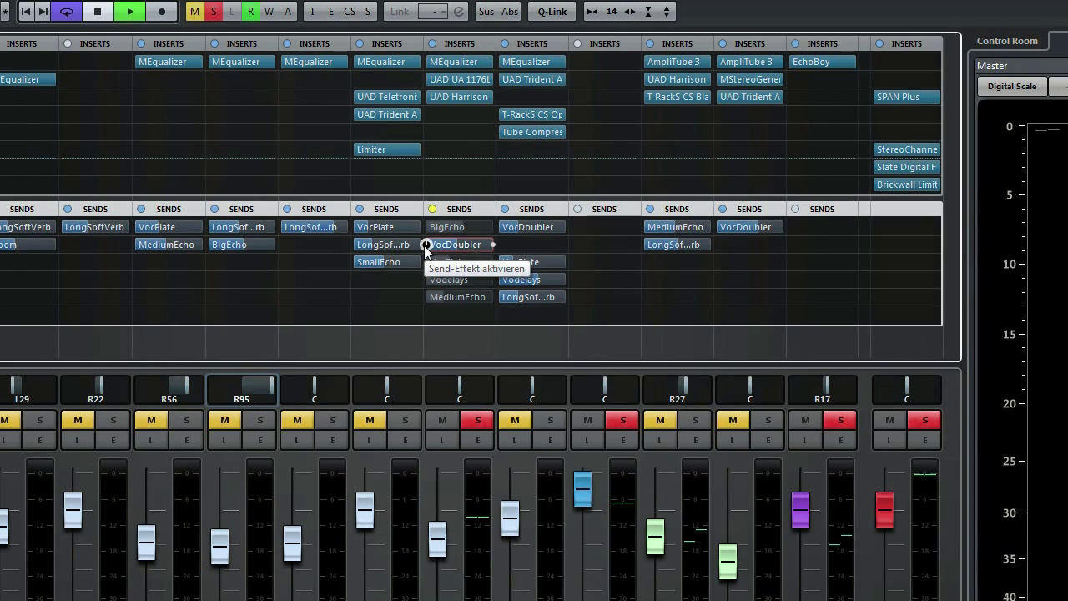
key("space")
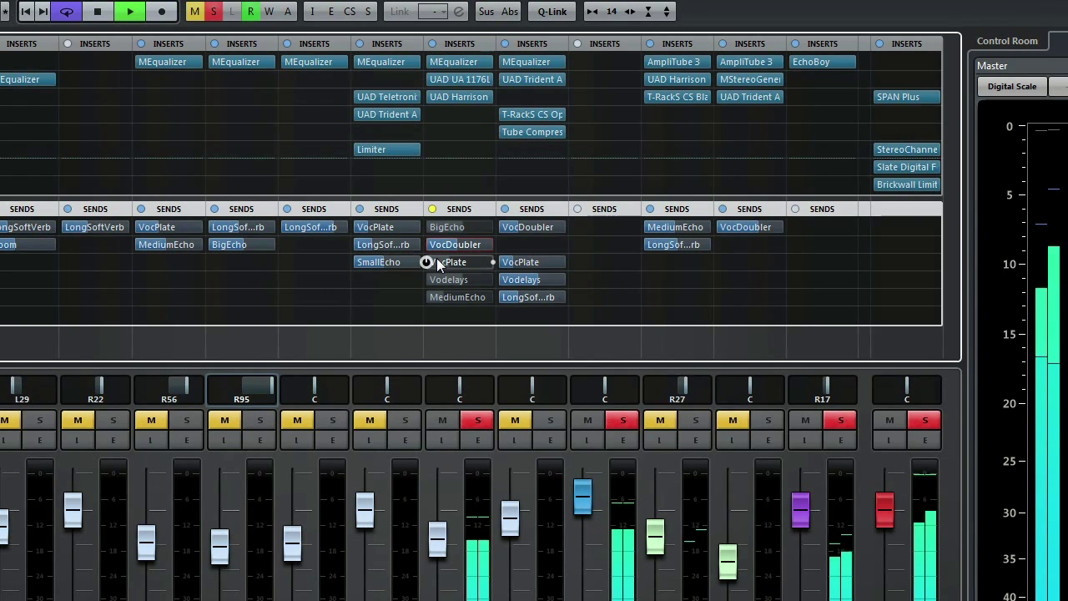
key("space")
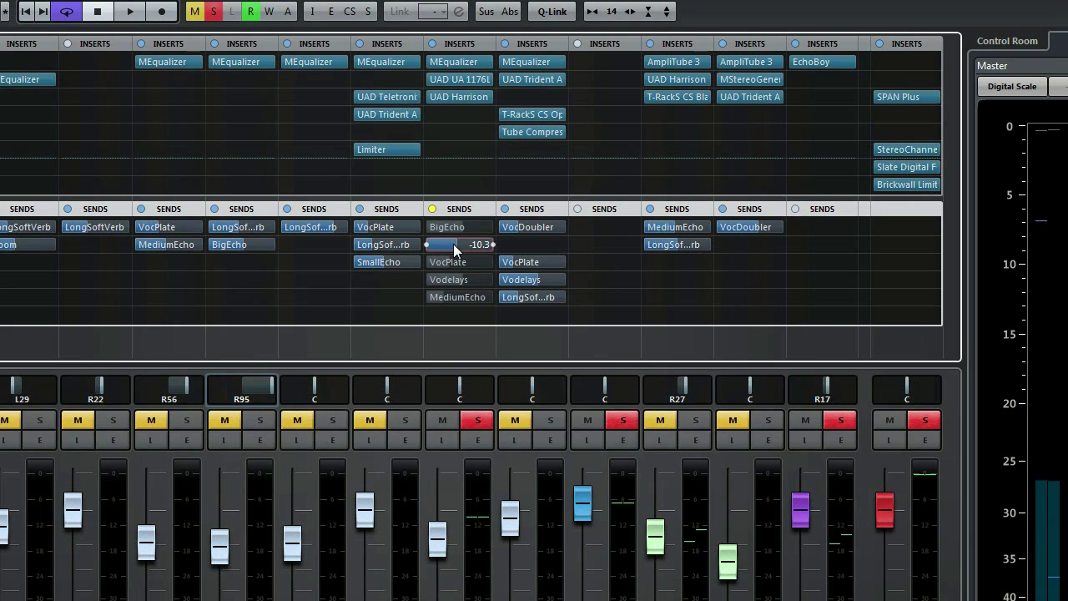
- Adjust the VocDoubler send level to -10.3 during playback, then stop
left_click_drag(456, 243, 479, 244)
key("space")
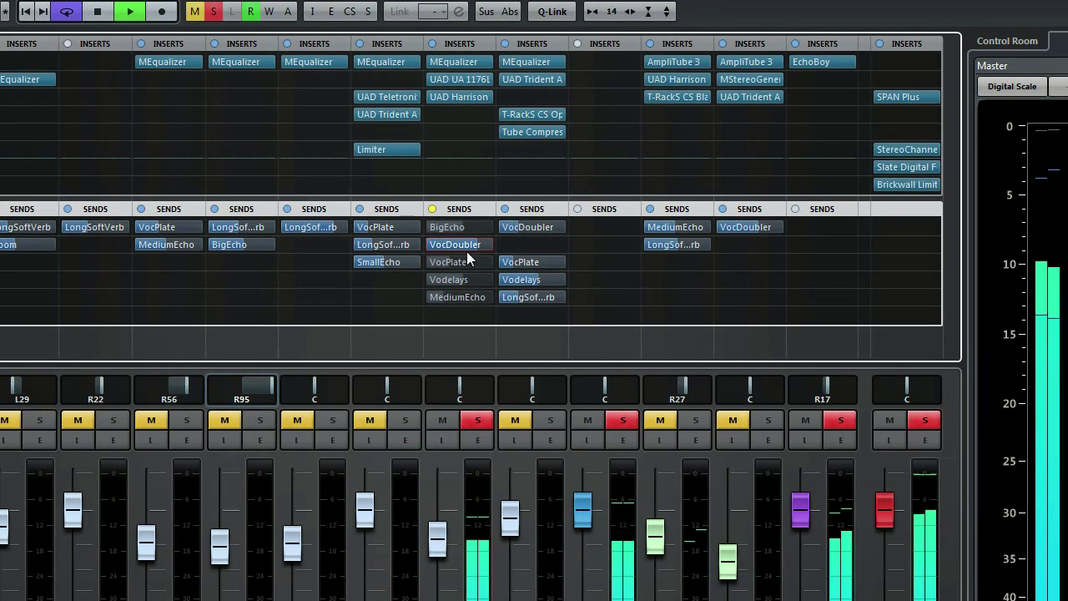
left_click_drag(466, 251, 480, 244)
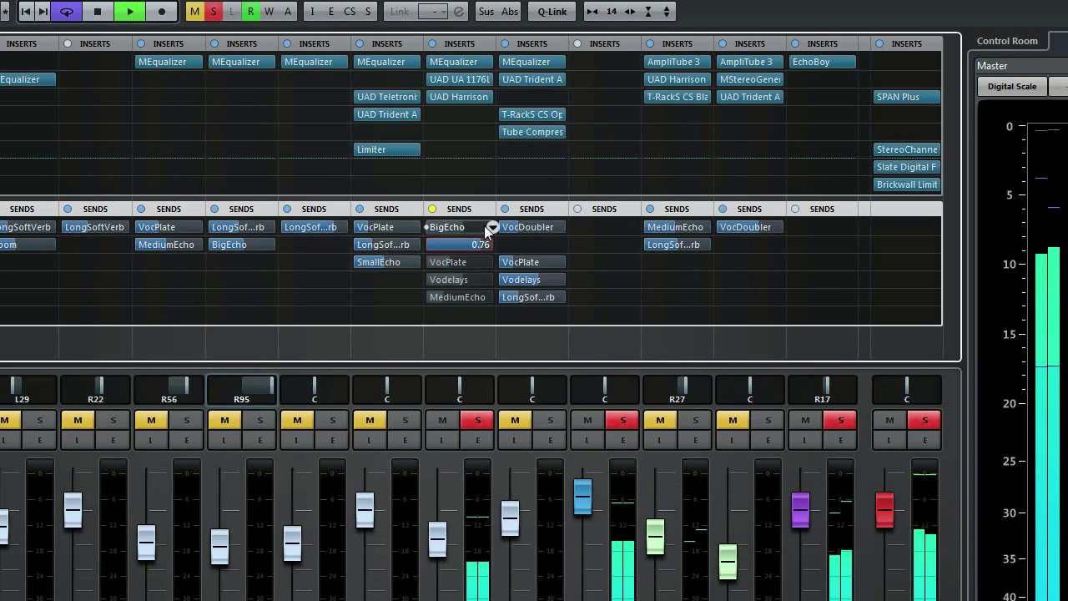
key("space")
mouse_move(465, 245)
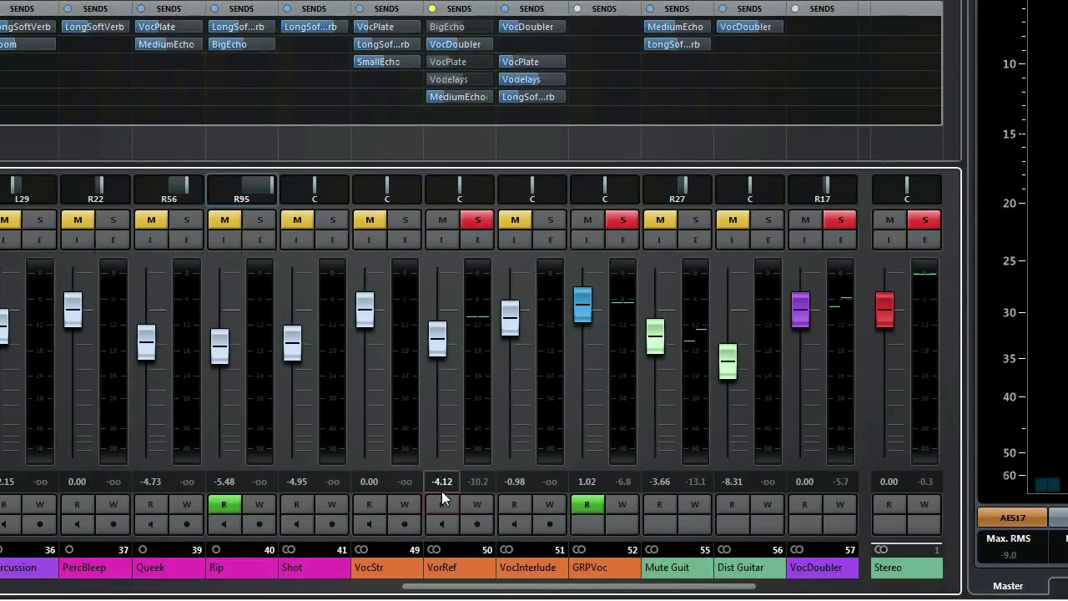
left_click(441, 472)
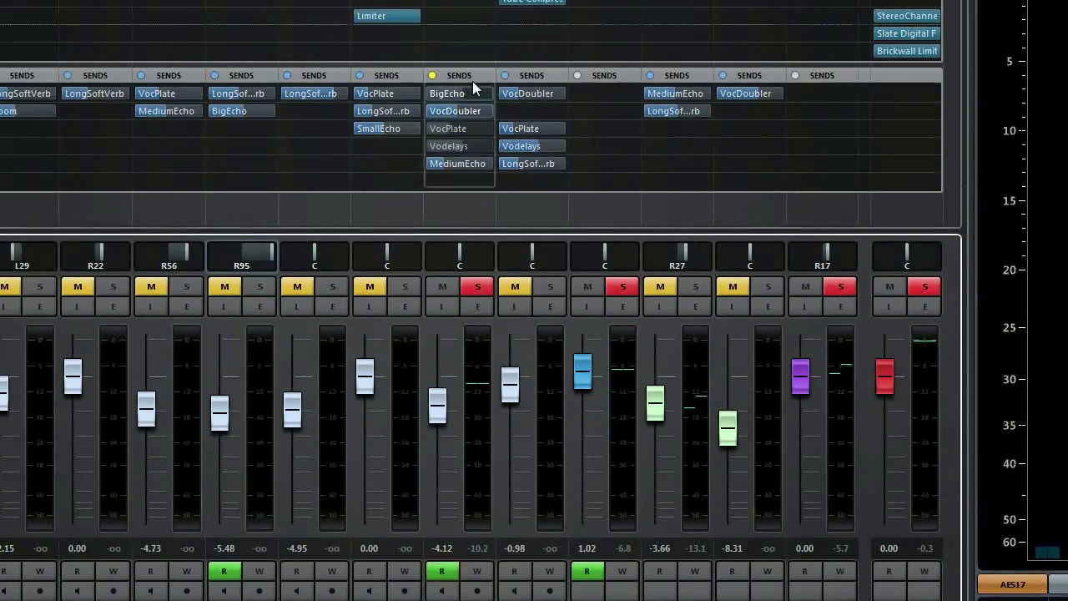
mouse_move(464, 11)
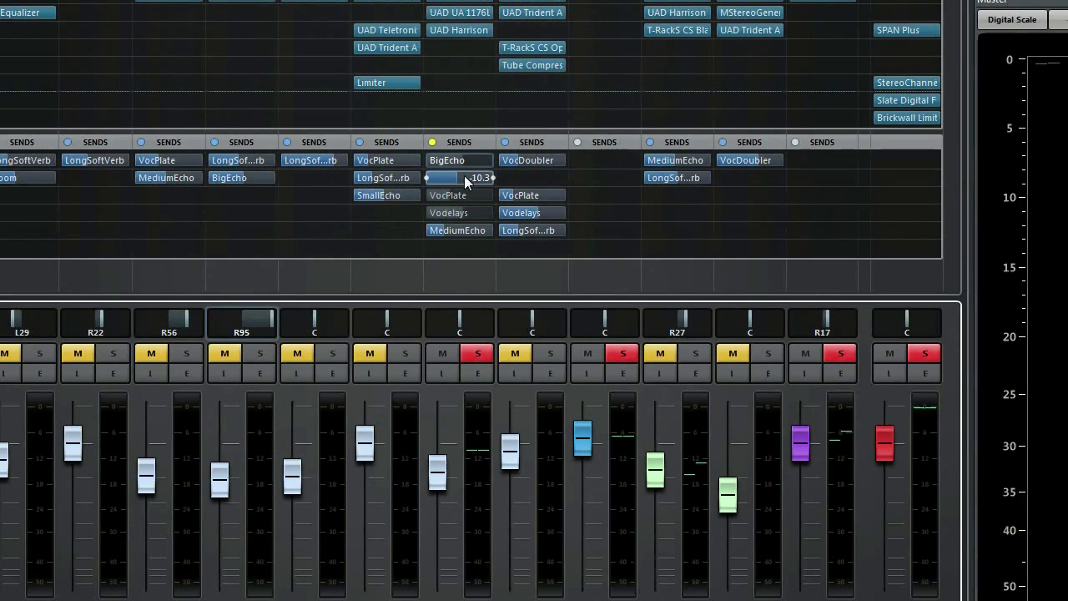
- Open the VocDoubler channel's EchoBoy (Widener preset), reposition it, and close it
left_click(450, 181)
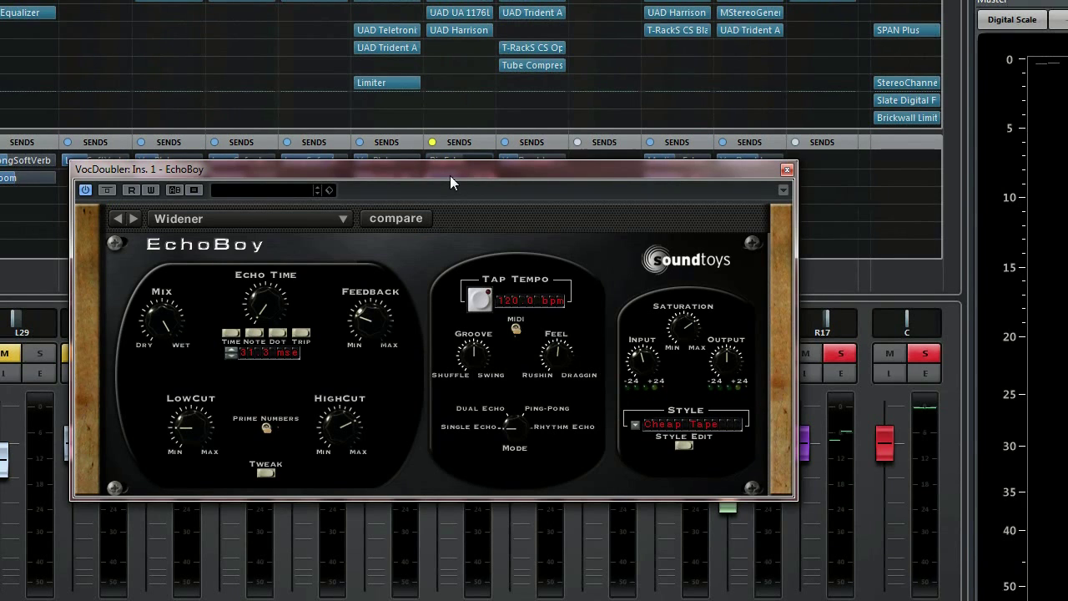
left_click_drag(450, 175, 465, 120)
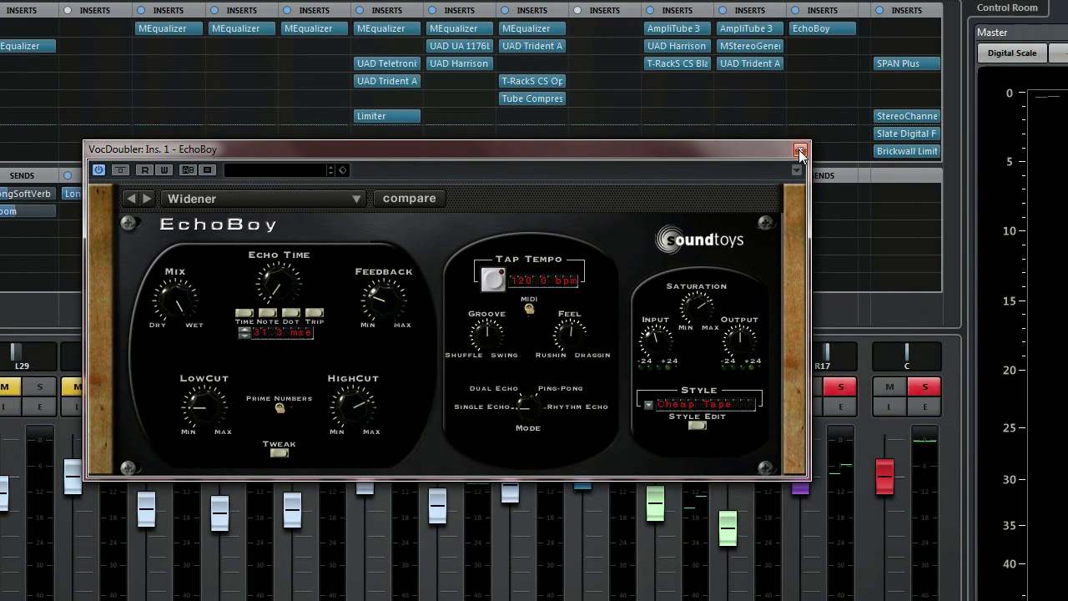
left_click(799, 151)
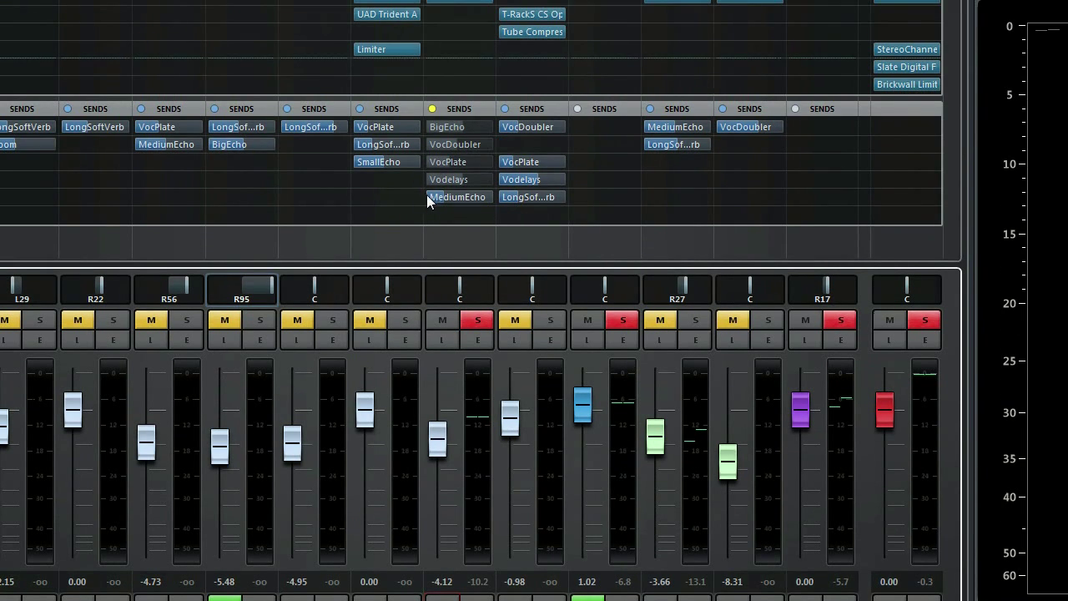
- Switch on channel 50's VocPlate send and set its level to -16.0
left_click(426, 198)
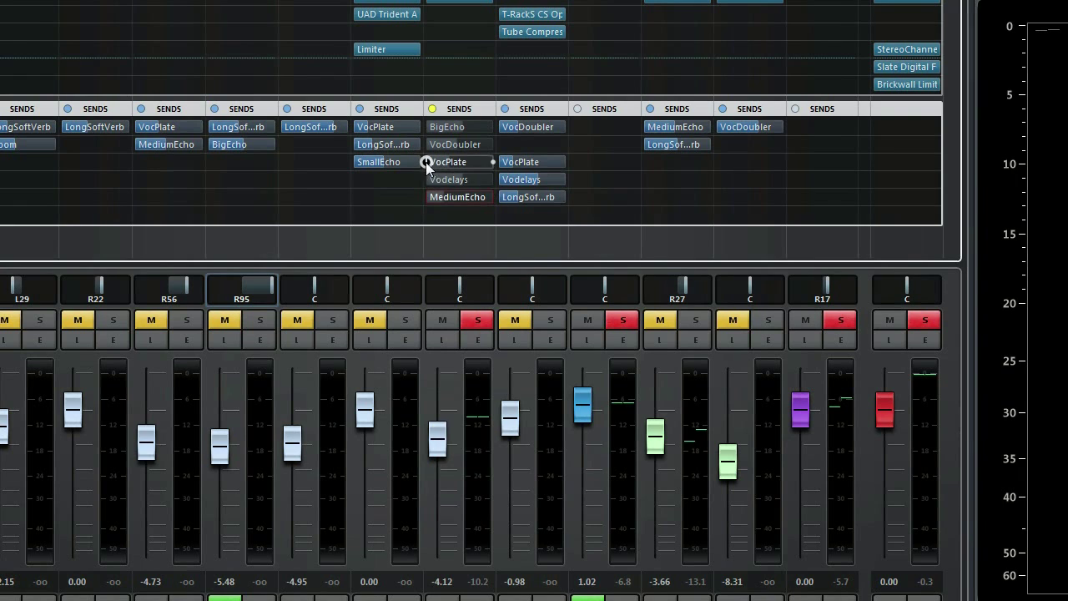
left_click(428, 165)
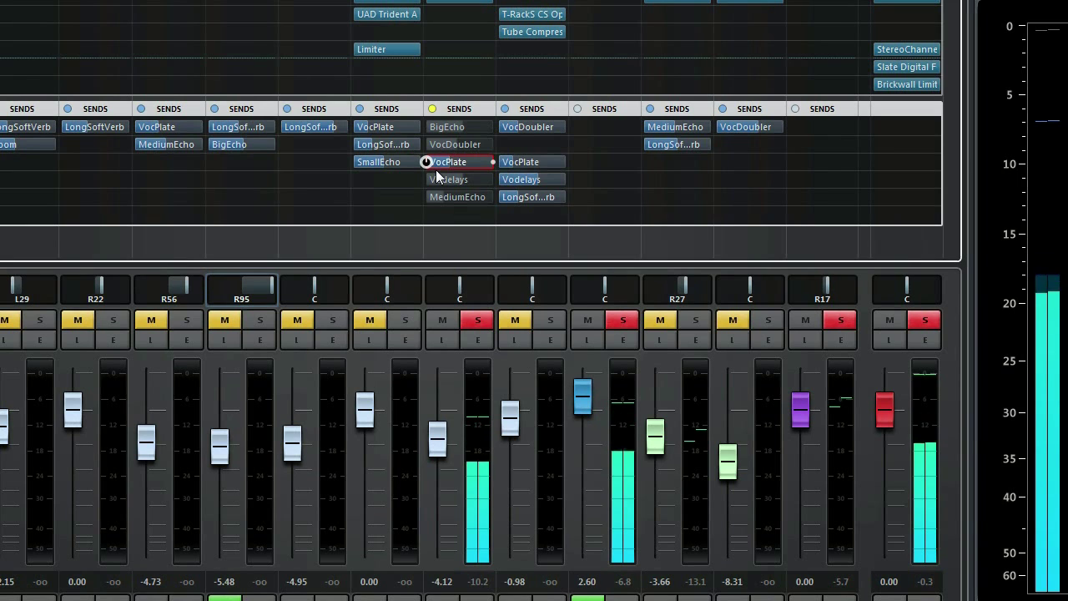
left_click_drag(436, 169, 495, 168)
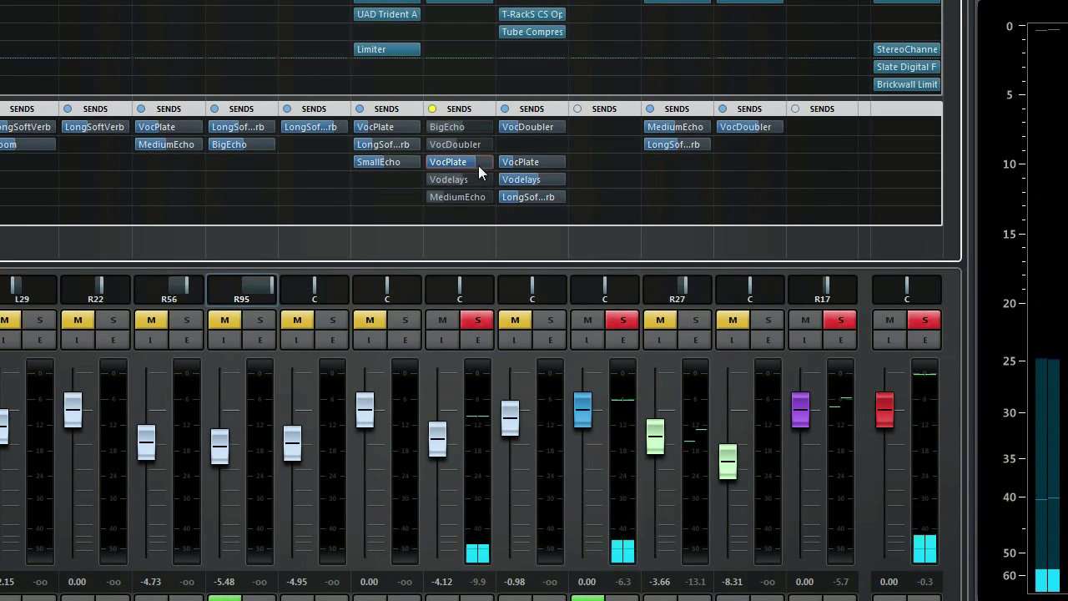
mouse_move(471, 161)
left_click_drag(472, 161, 442, 165)
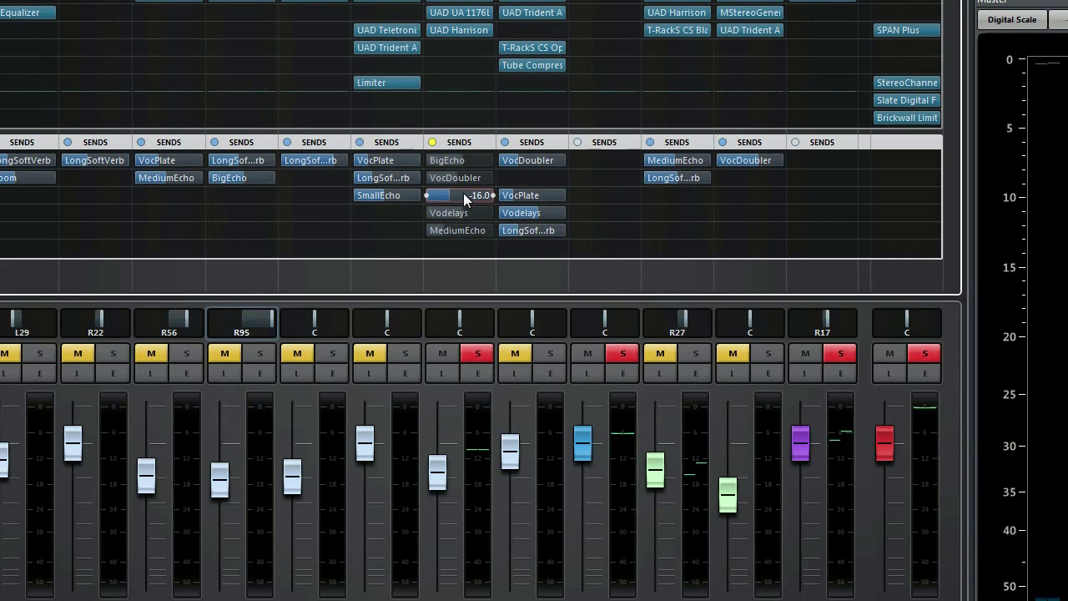
- Inspect the UAD EMT 140 plate reverb on the VocPlate return, then close it
left_click(463, 196)
left_click_drag(426, 255, 646, 139)
left_click_drag(648, 180, 730, 157)
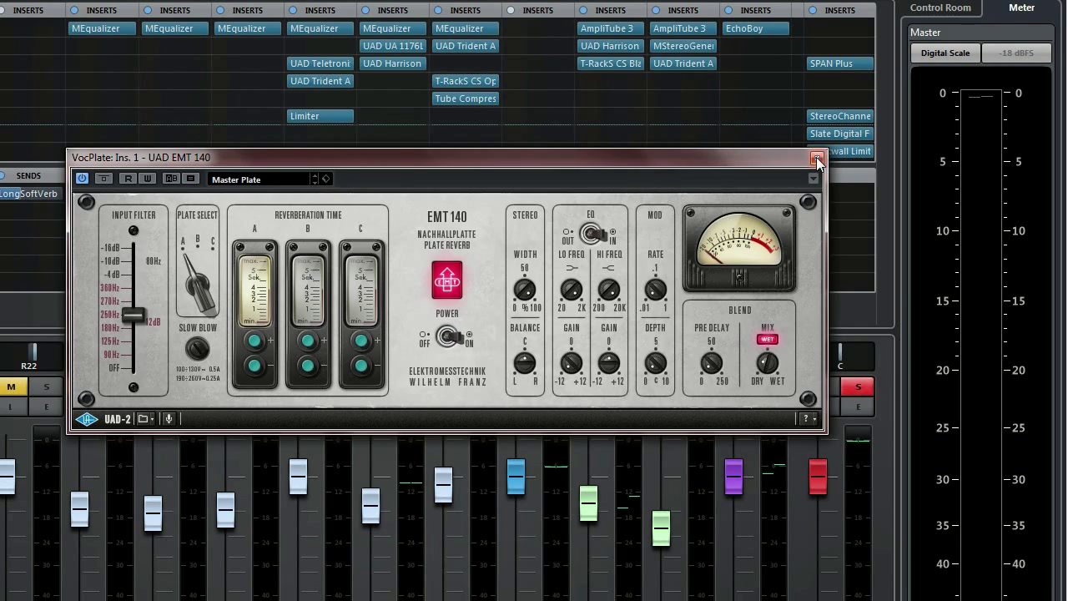
left_click(818, 158)
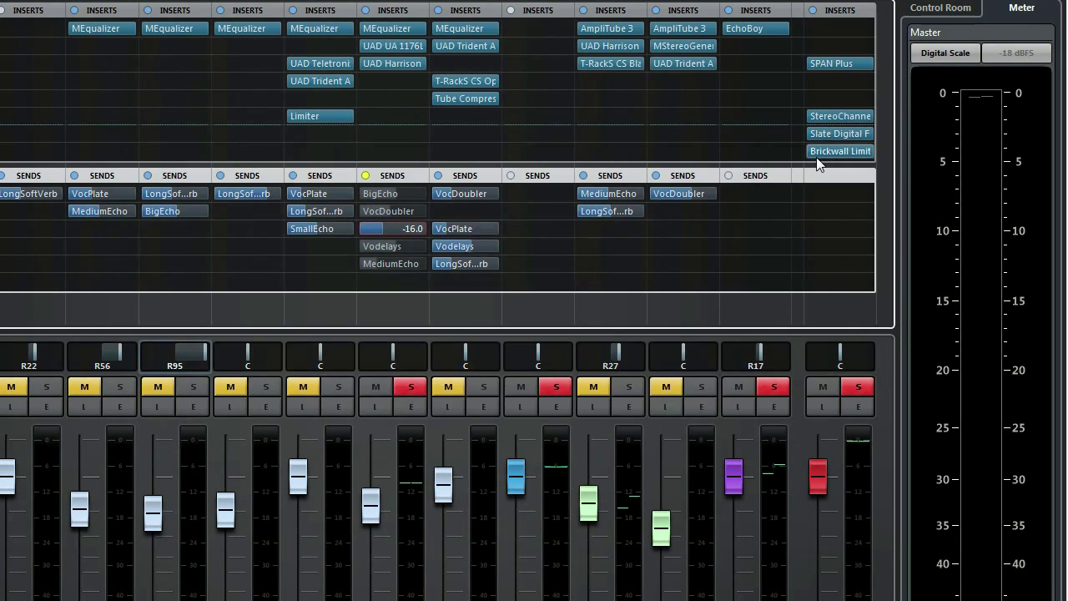
- Turn on channel 50's Vodelays send at -7.27 and audition it in playback
left_click(359, 246)
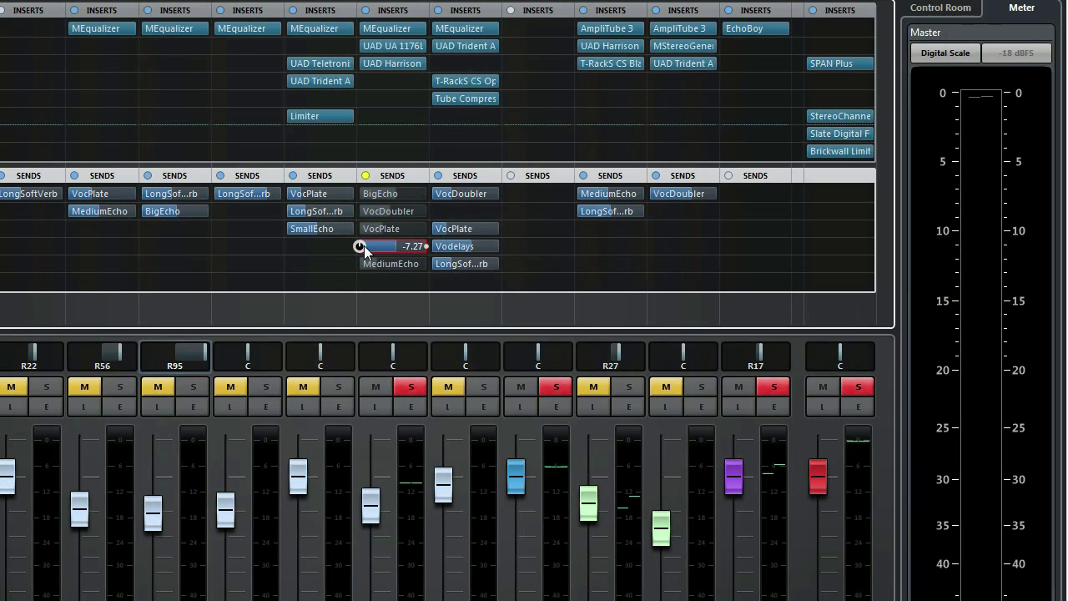
key("space")
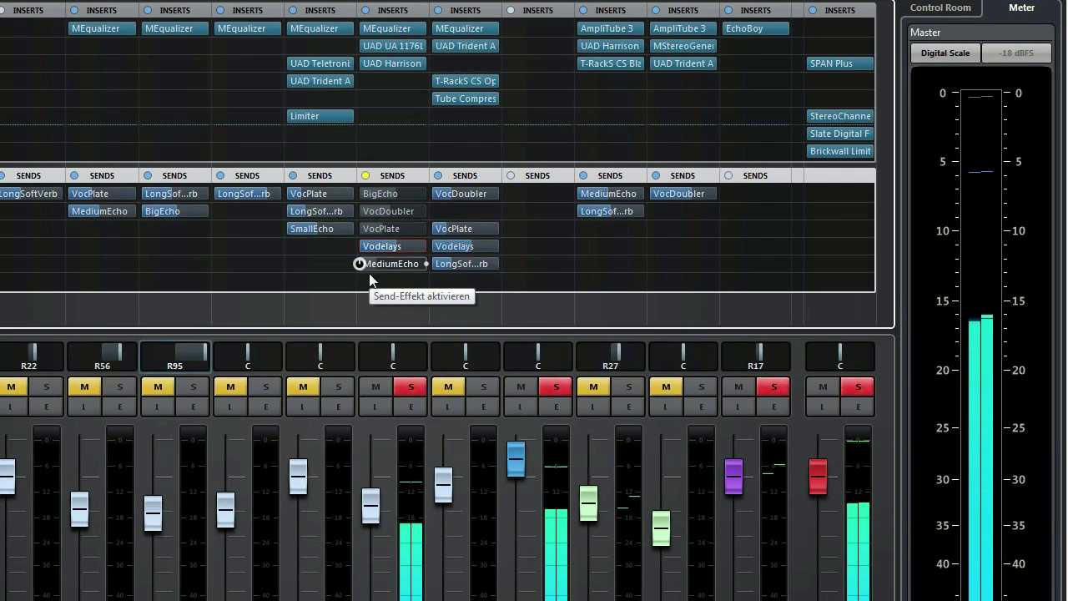
left_click_drag(392, 246, 401, 248)
double_click(400, 246)
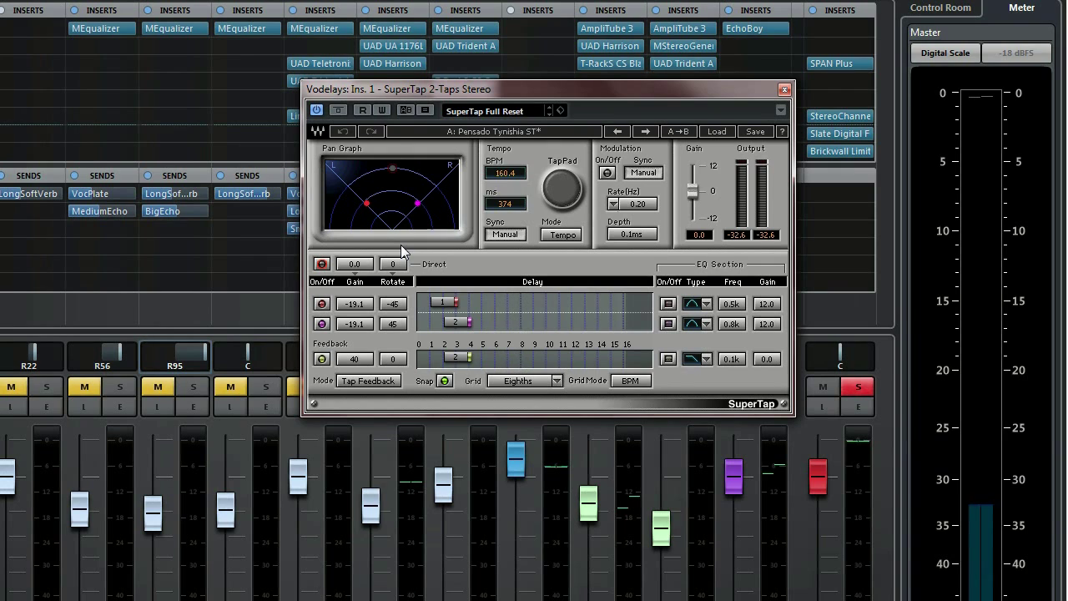
left_click_drag(445, 89, 413, 115)
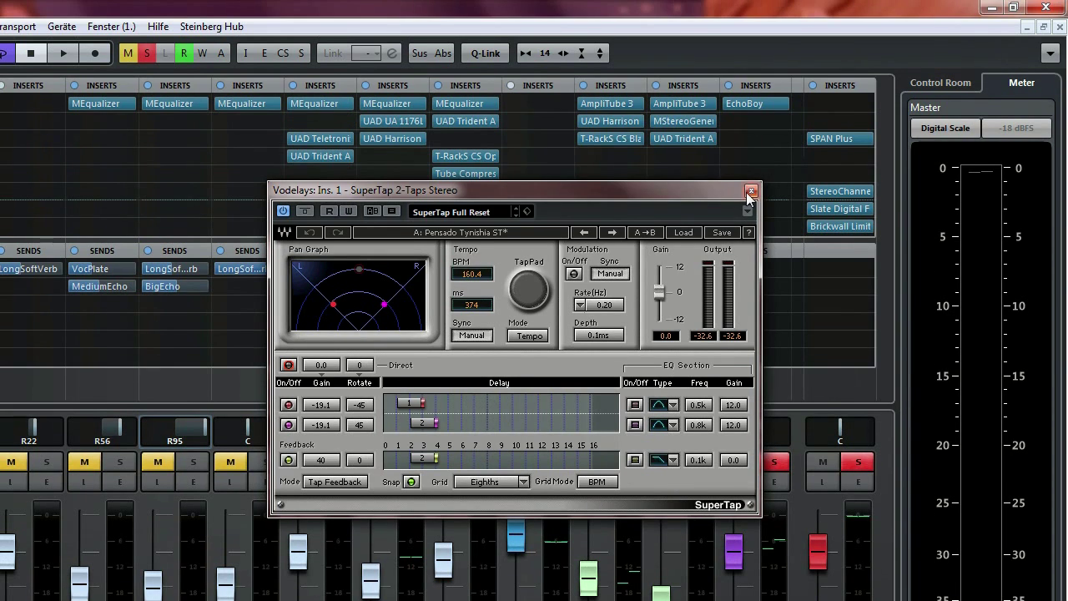
- Close the SuperTap delay window and switch off the Vodelays send
left_click(751, 115)
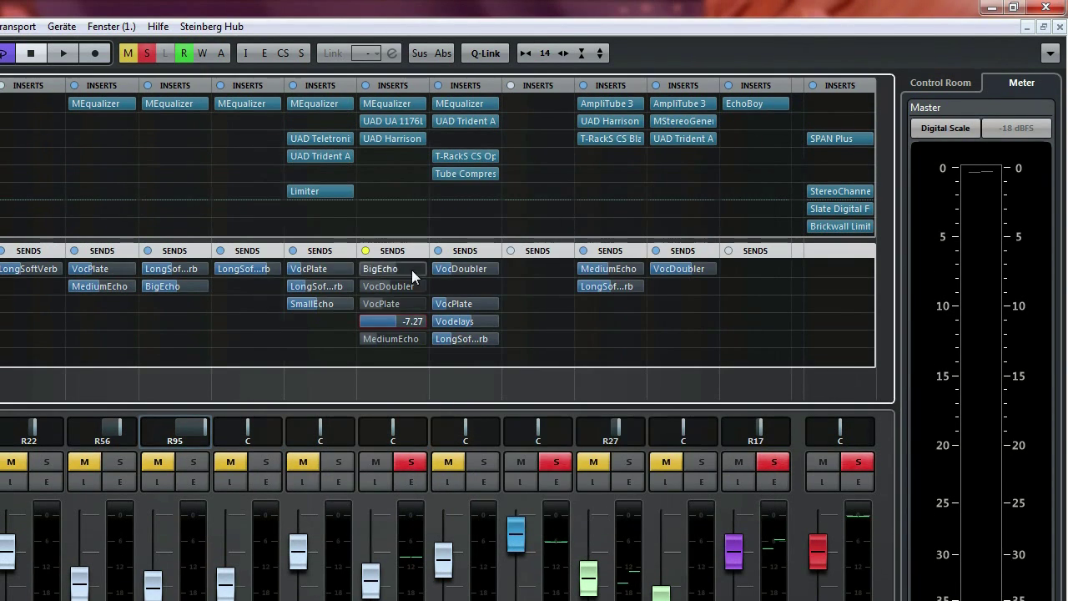
left_click(363, 322)
left_click(397, 345)
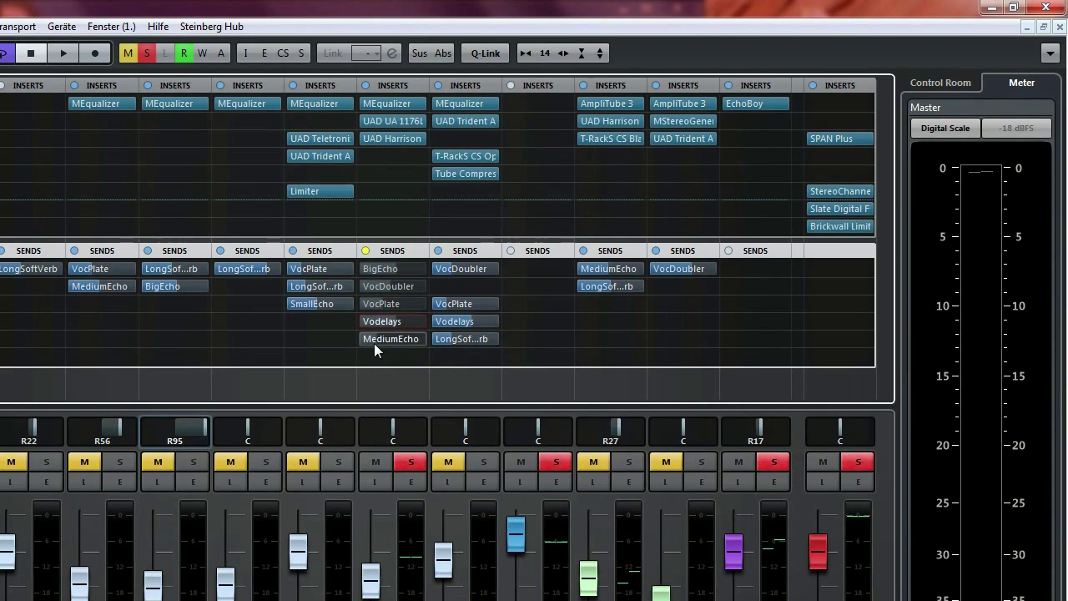
- Turn on the MediumEcho send and set its level to about -18.8 during playback
left_click(358, 339)
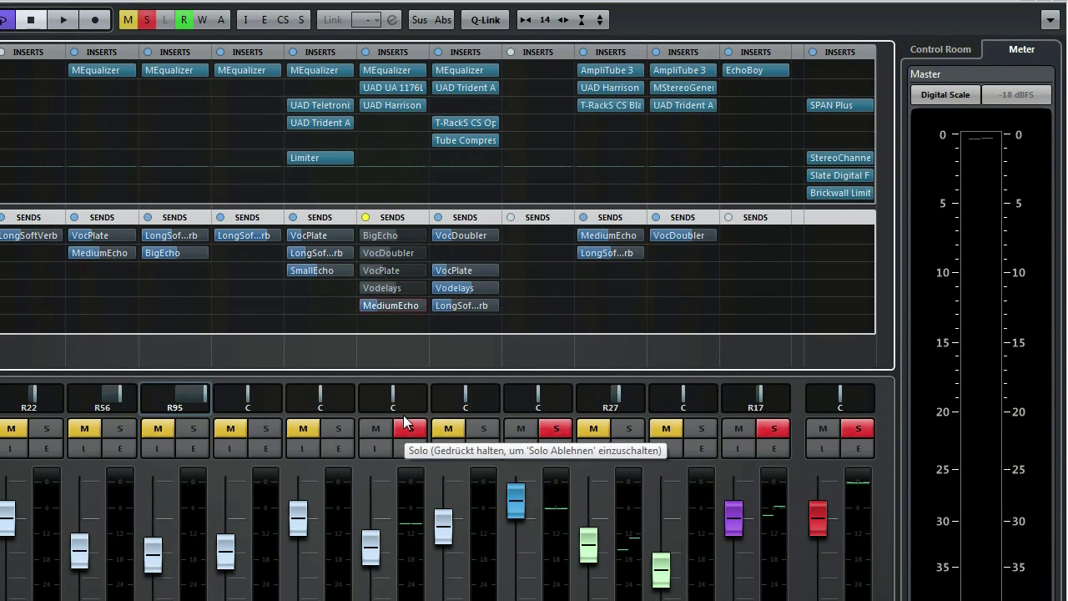
key("space")
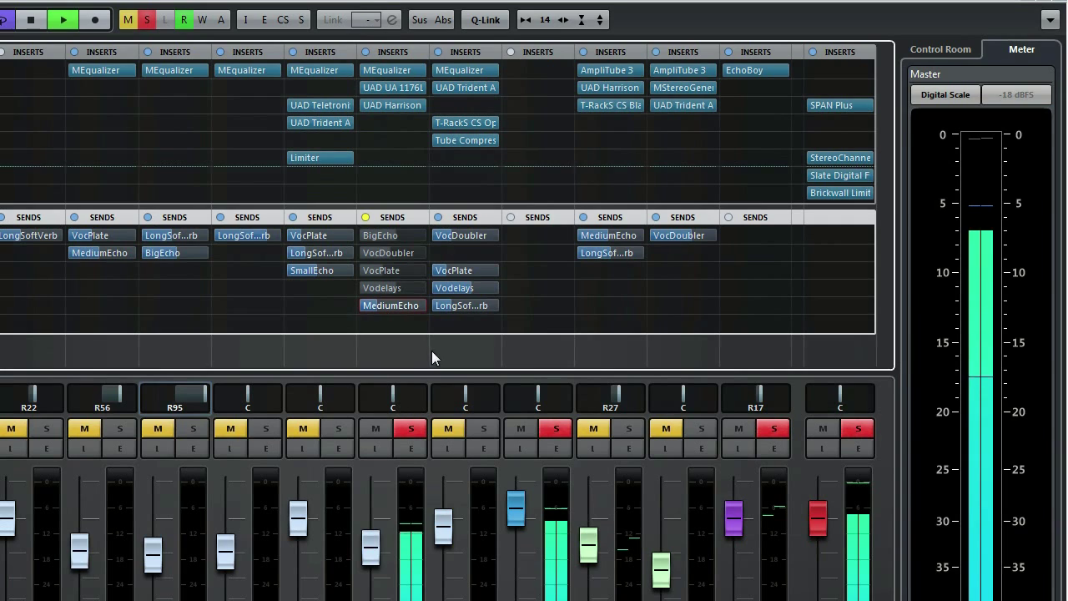
mouse_move(374, 305)
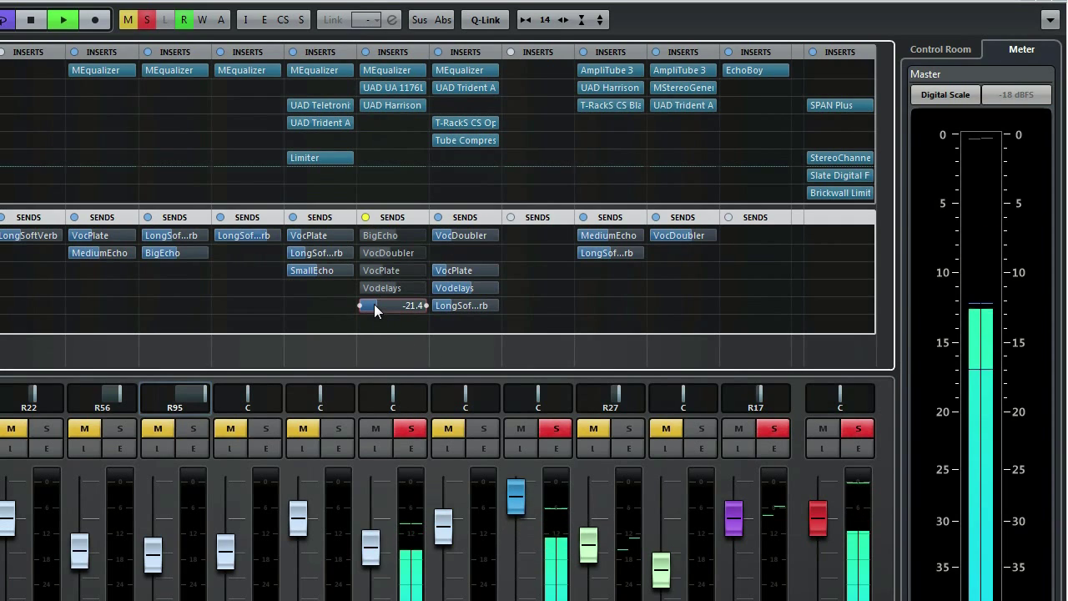
left_click_drag(381, 304, 423, 308)
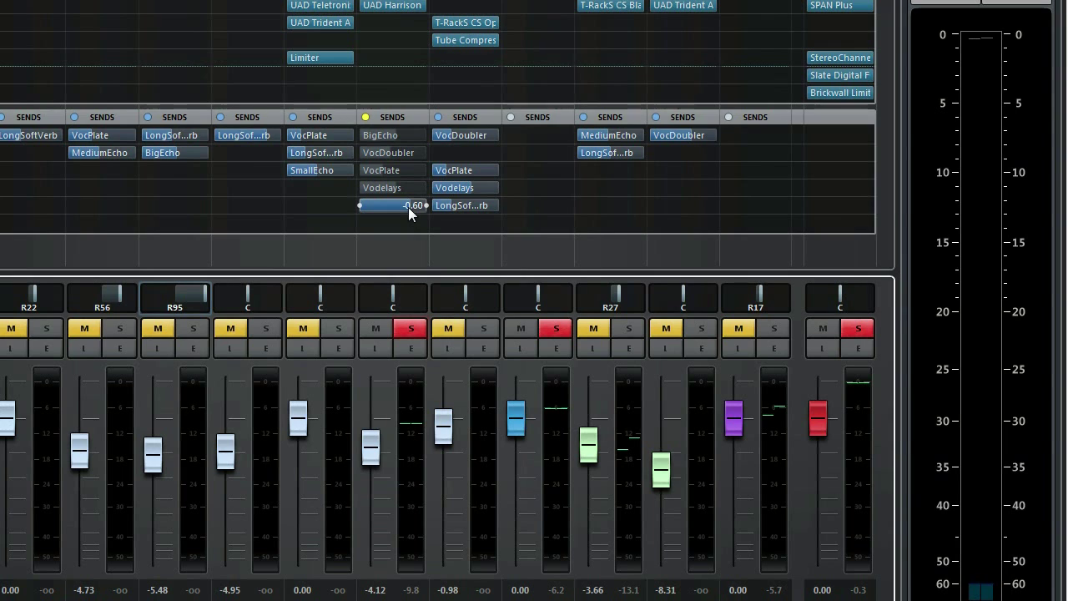
left_click(404, 207)
left_click_drag(404, 207, 375, 207)
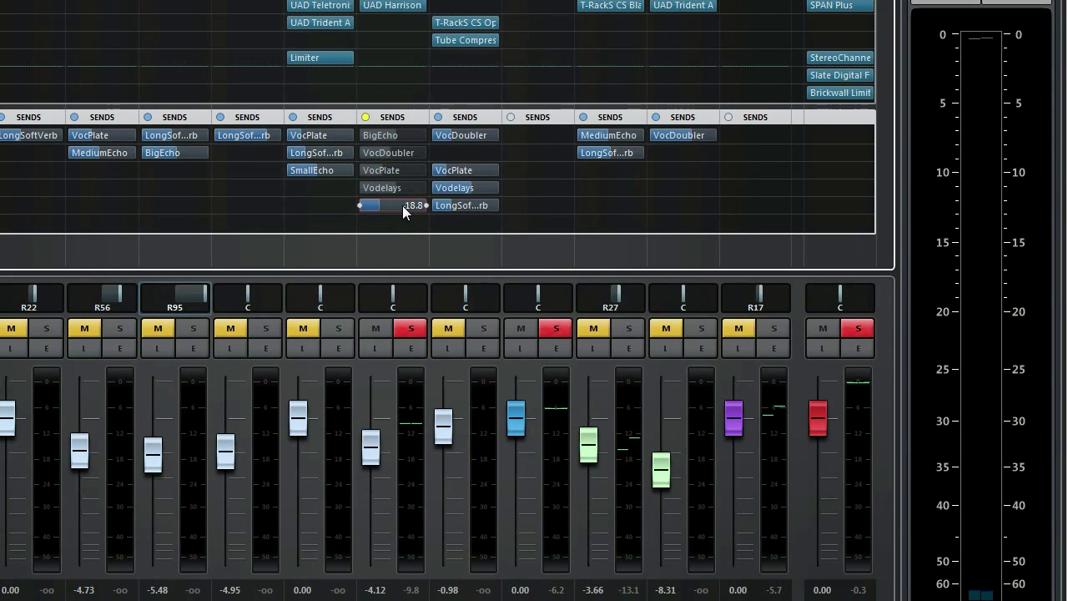
double_click(399, 205)
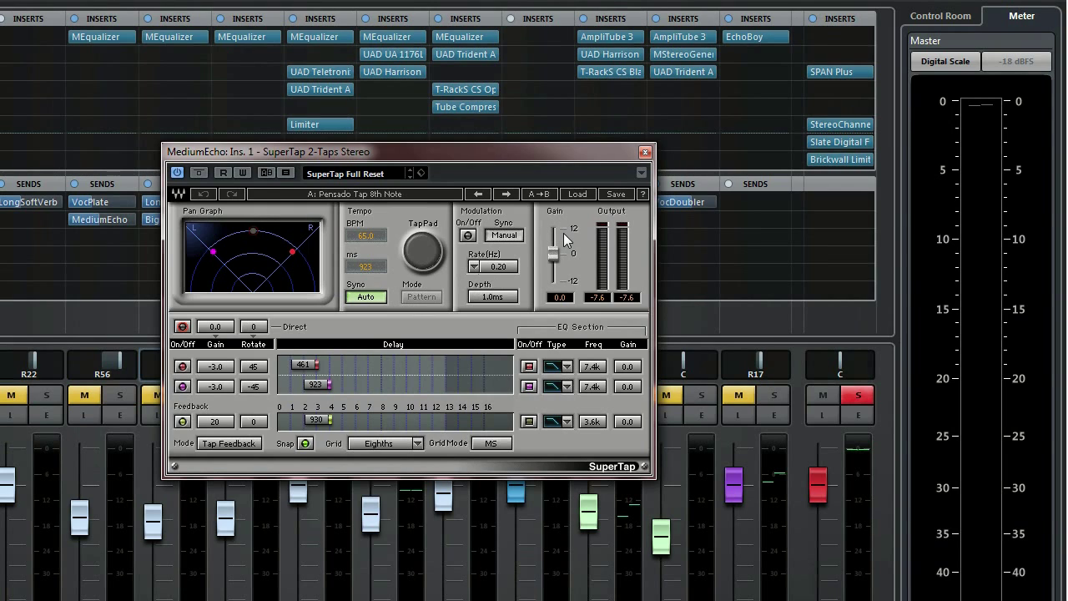
left_click(645, 153)
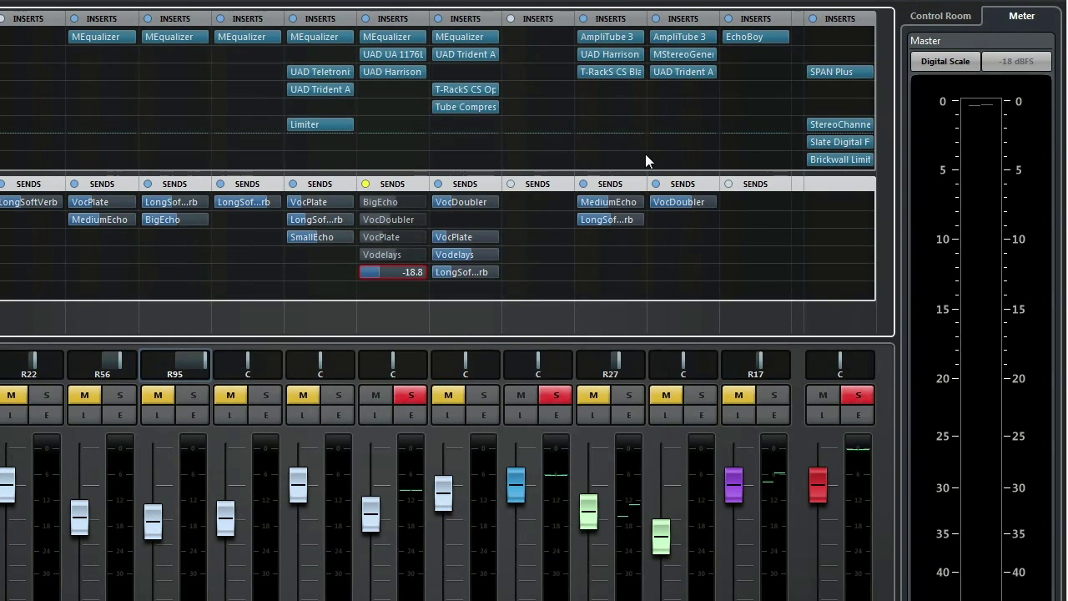
- Re-enable all five vocal sends, clear every mixer mute and solo, and scroll the mixer right
left_click(364, 185)
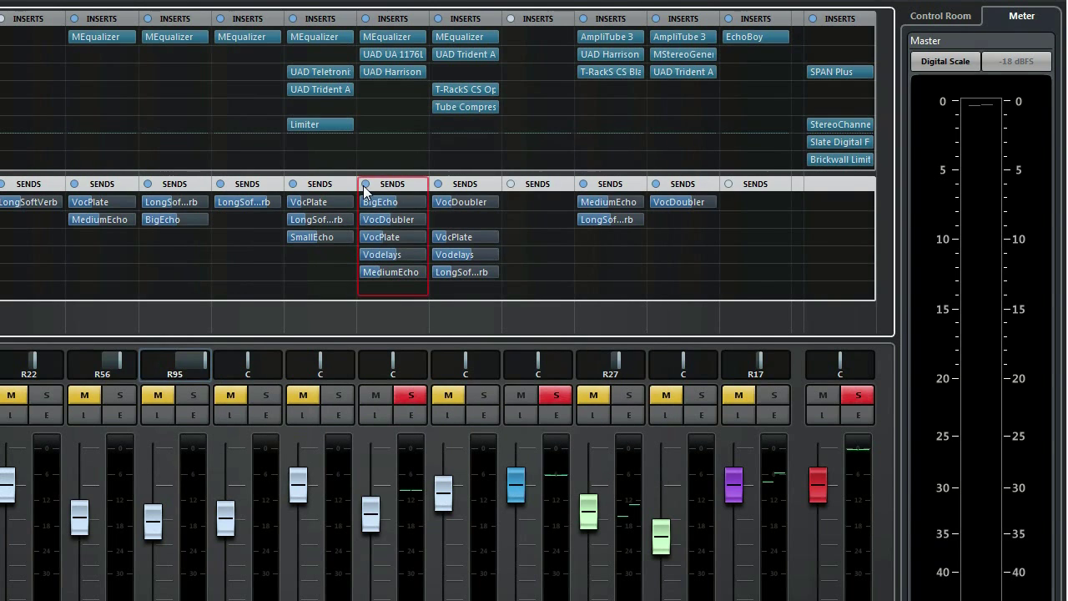
left_click(411, 395)
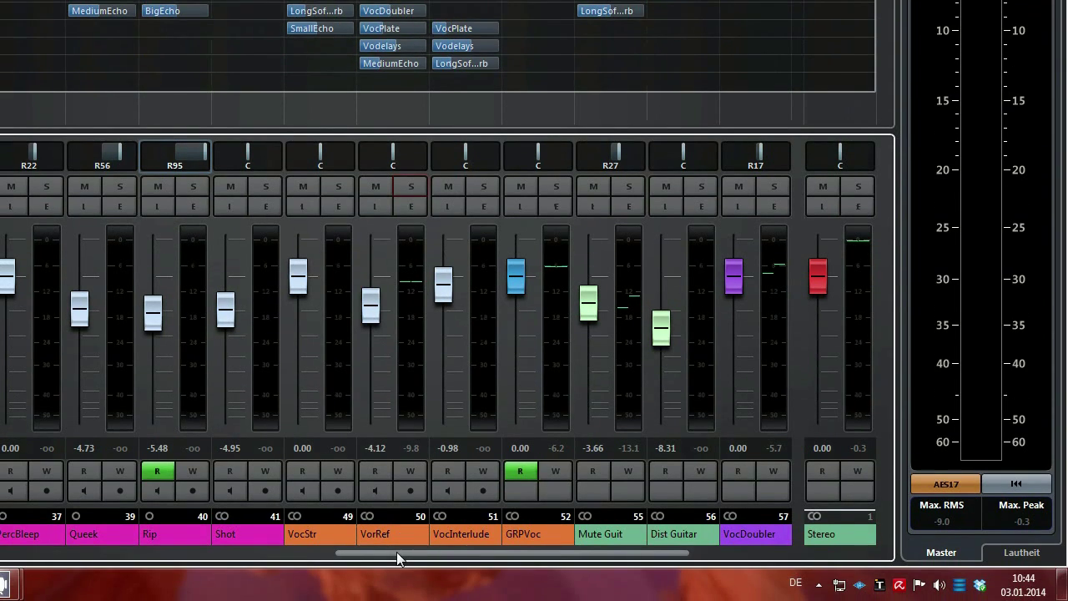
left_click_drag(397, 557, 546, 540)
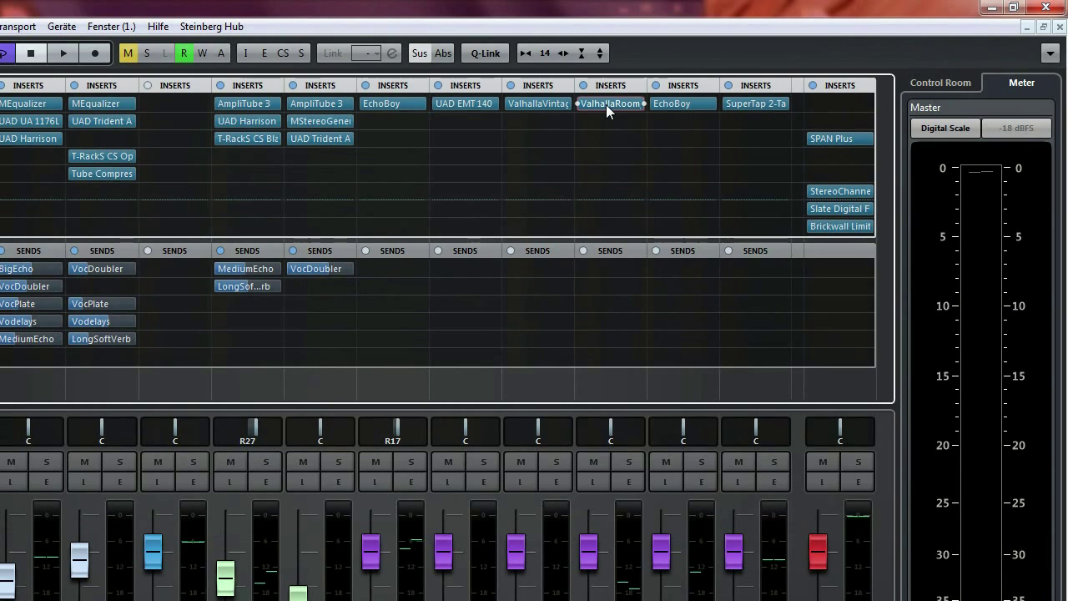
left_click(606, 104)
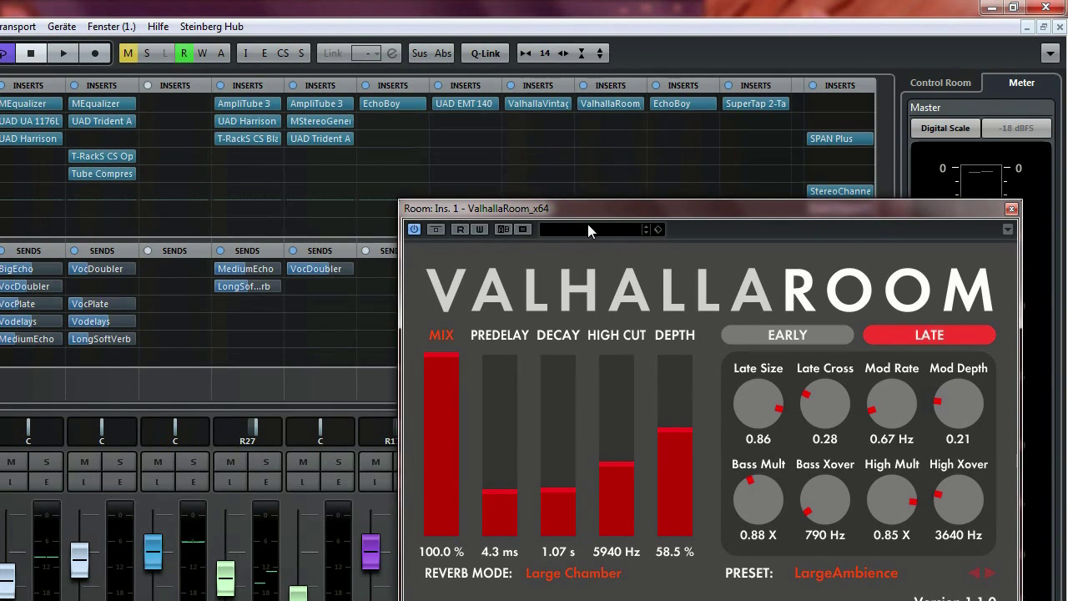
left_click_drag(584, 207, 388, 77)
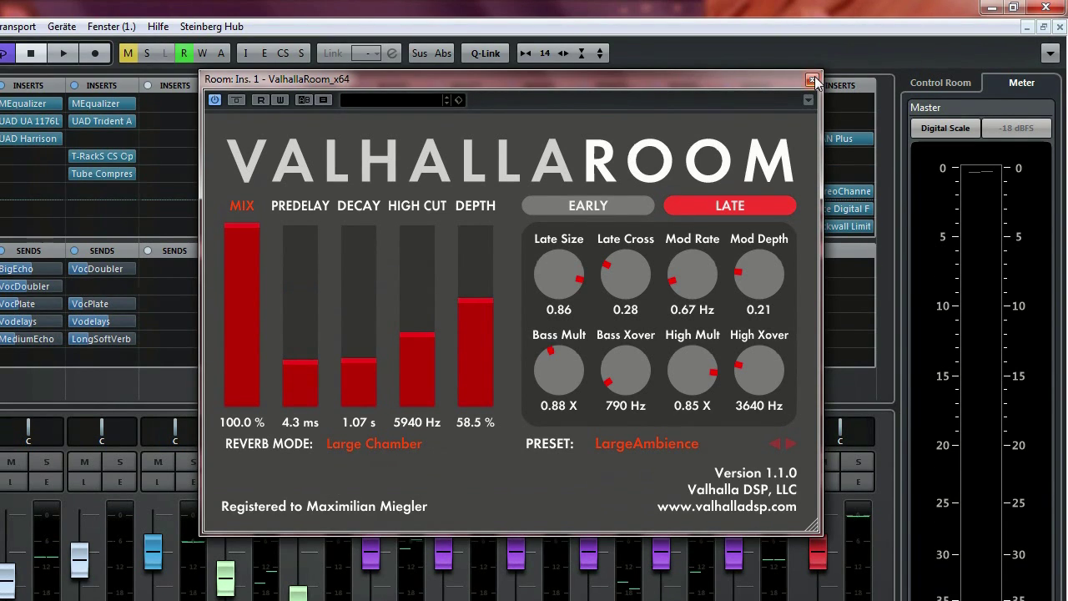
left_click(813, 11)
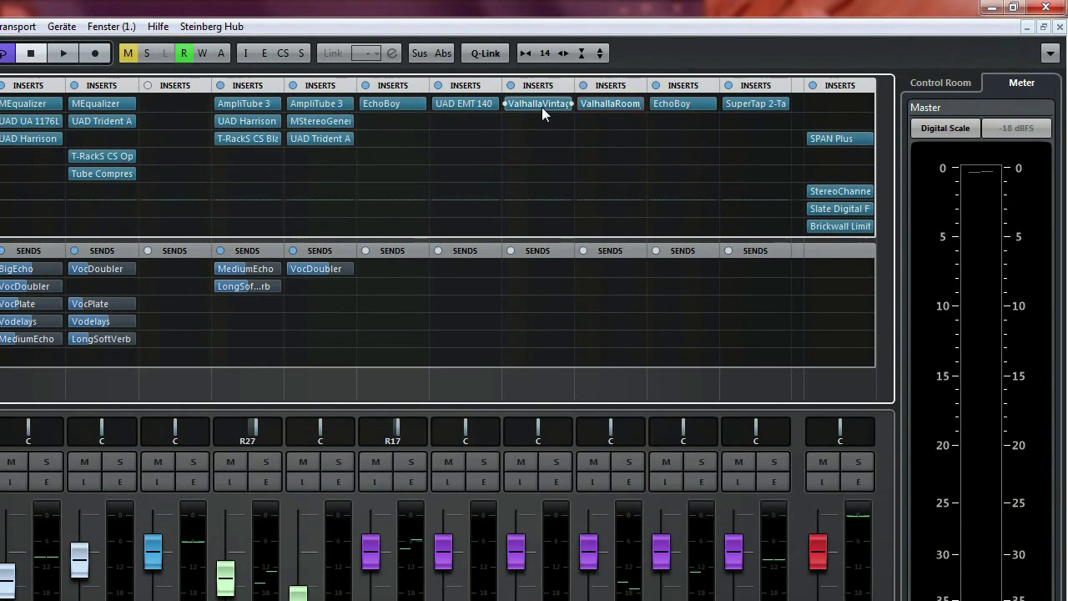
left_click(542, 106)
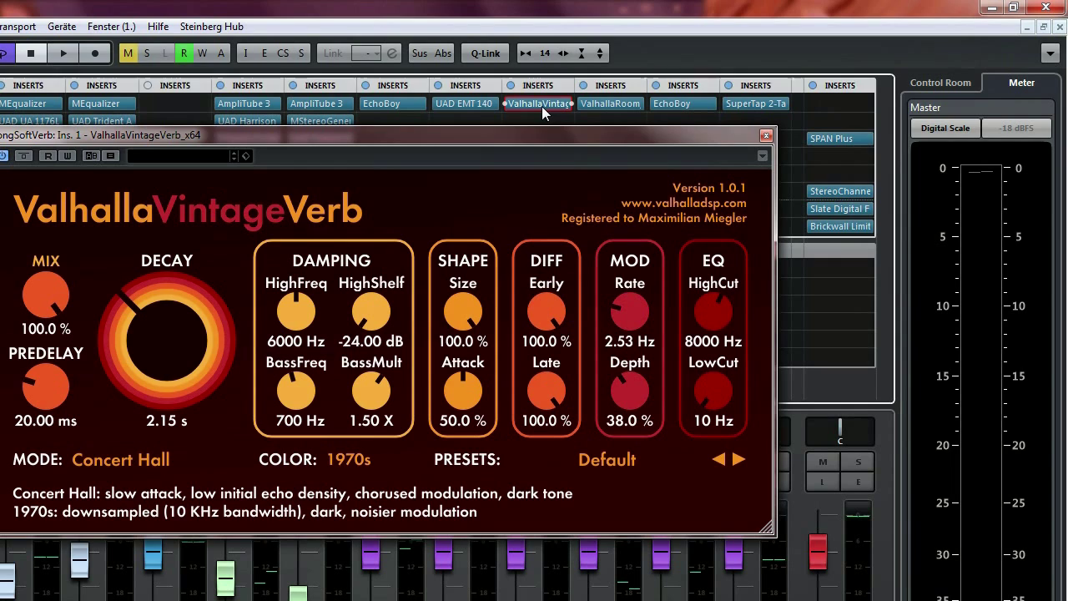
left_click_drag(443, 131, 538, 118)
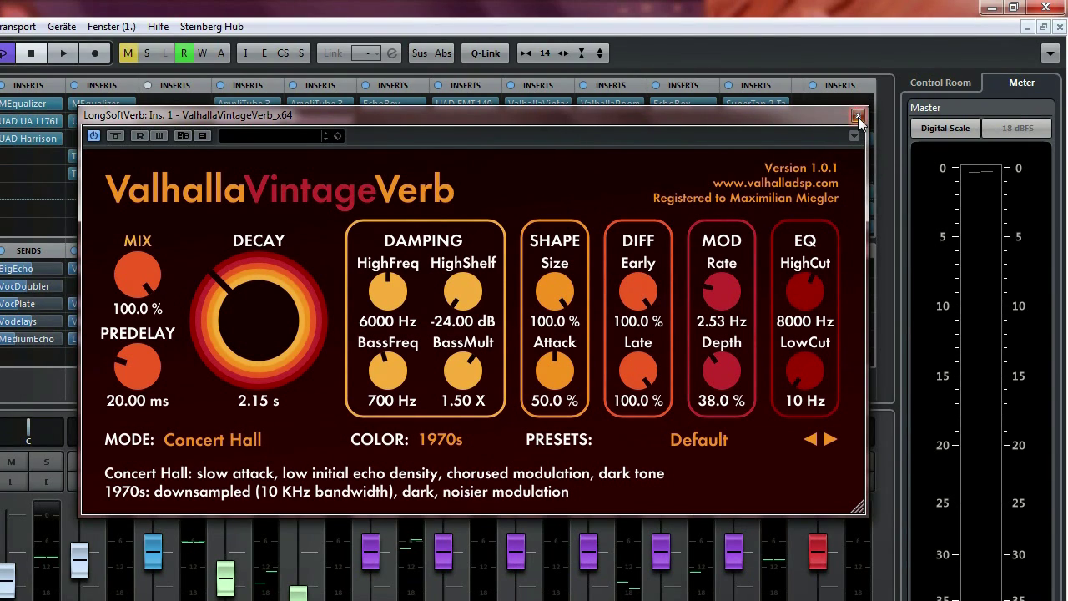
left_click(857, 117)
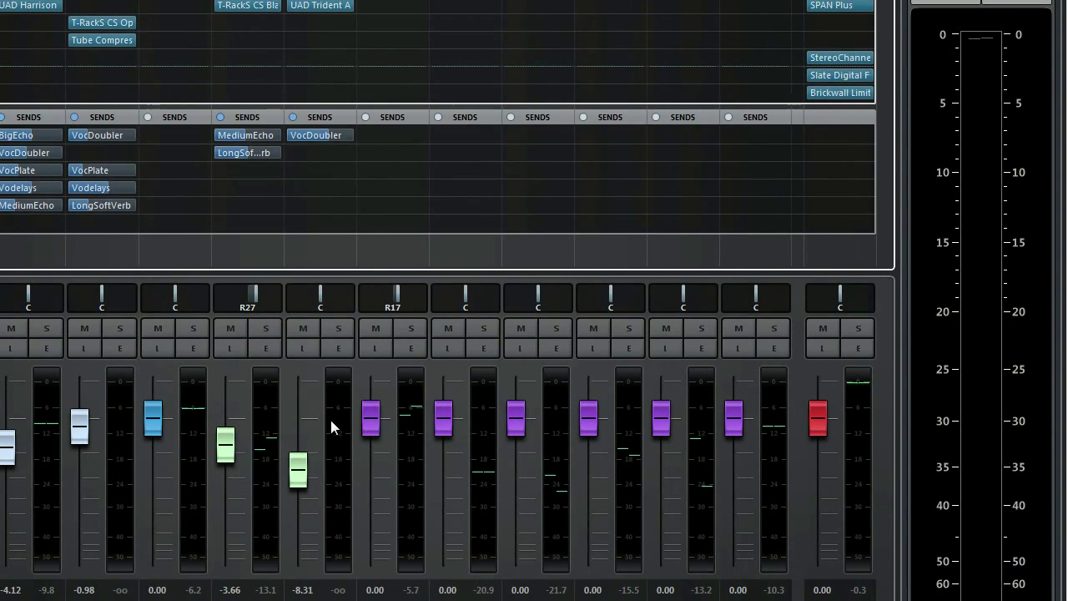
- Switch to the arrangement, show LeadGuitar's volume automation lane, and play from the first Ref section
key("F3")
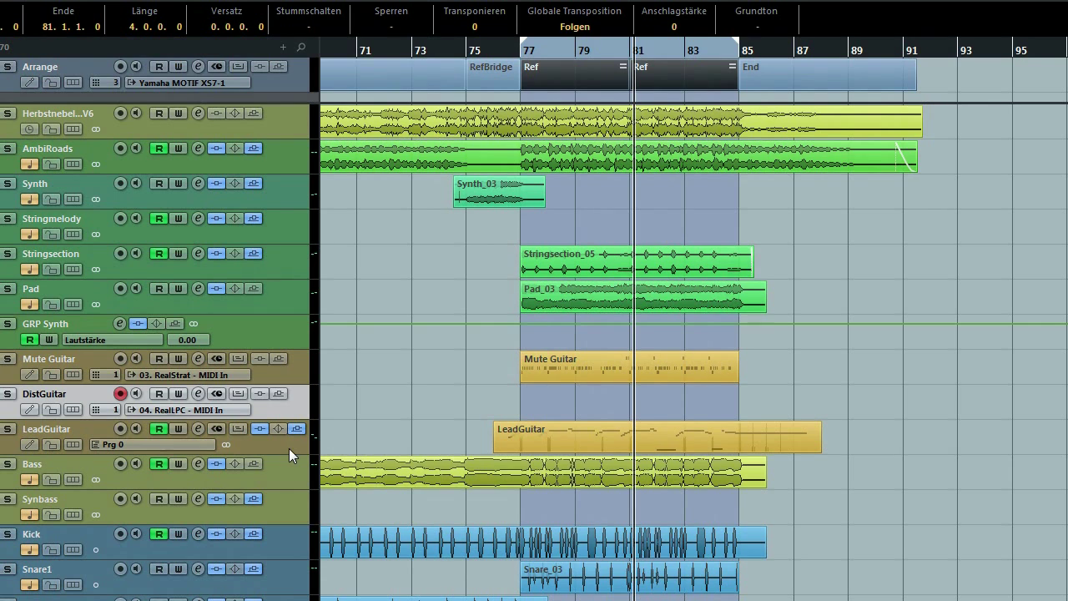
left_click(288, 448)
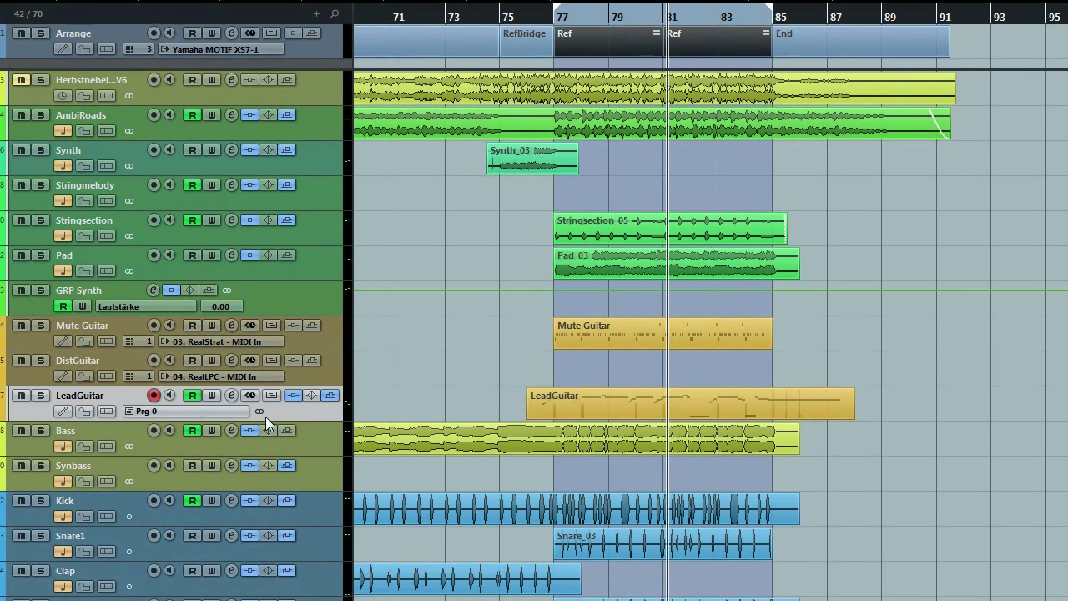
left_click(160, 412)
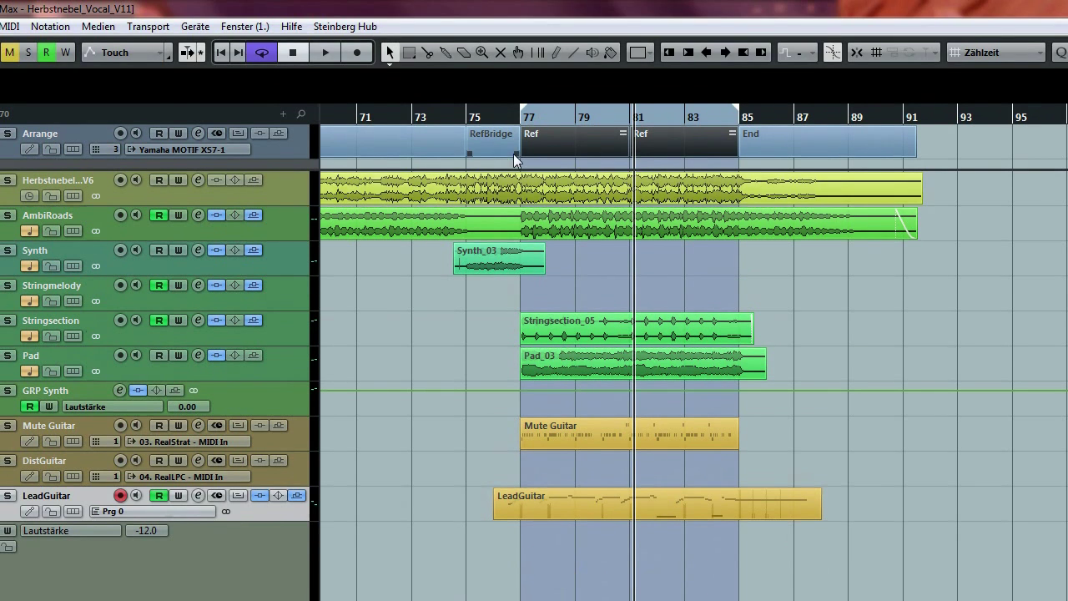
left_click(593, 53)
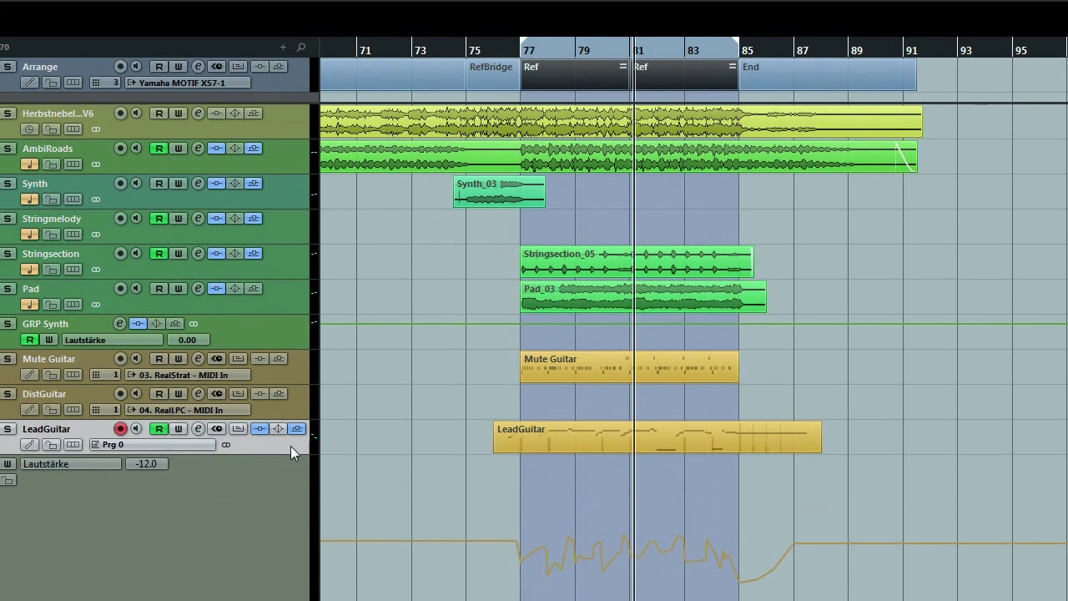
key("space")
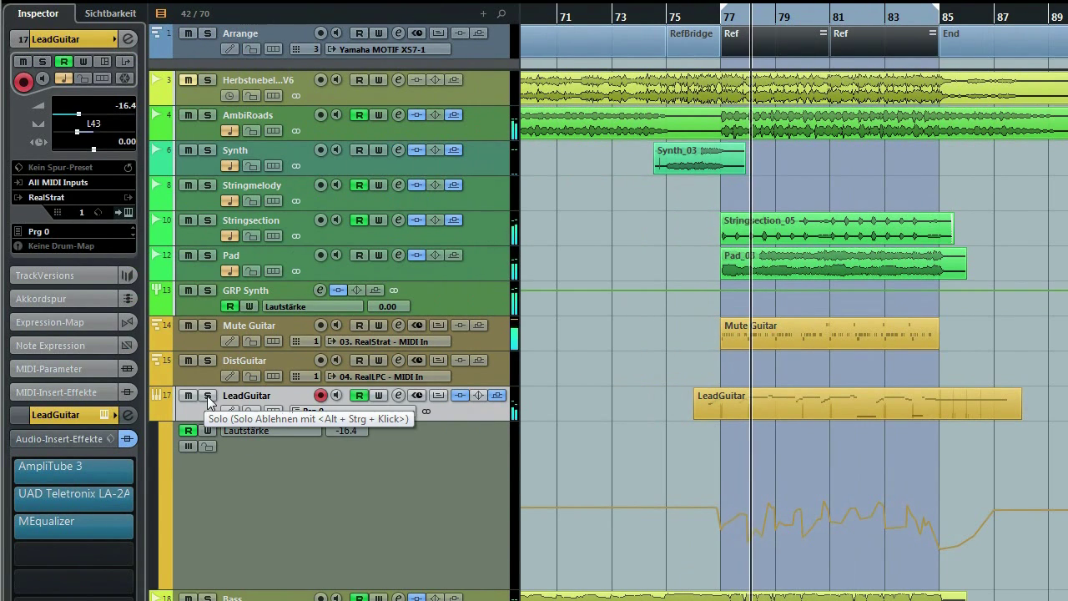
- Solo LeadGuitar, play from around bar 76, and reveal the points on its volume automation curve
left_click(796, 409)
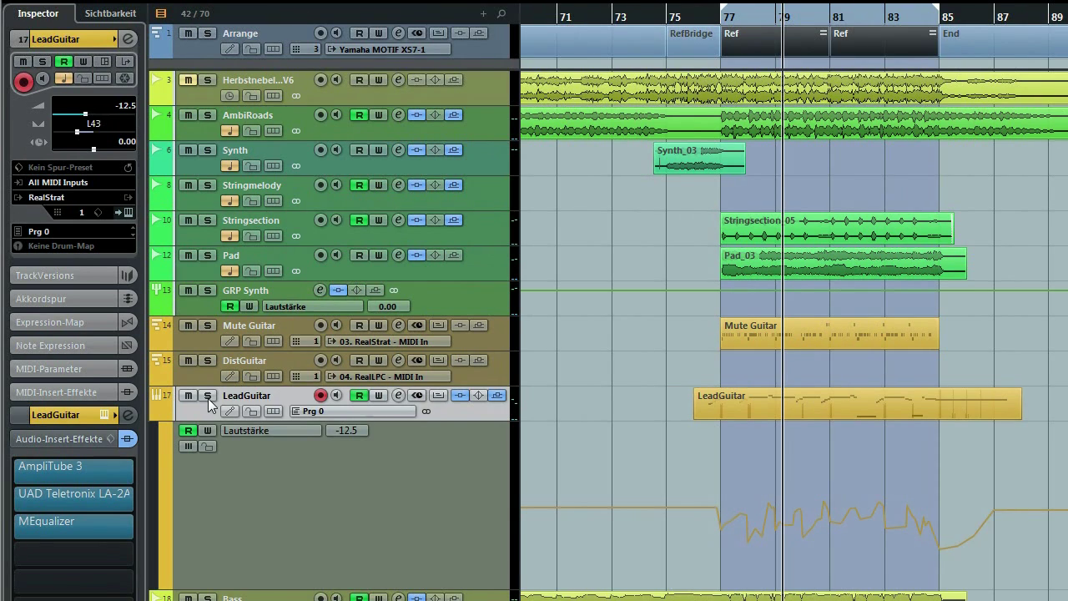
left_click(174, 395)
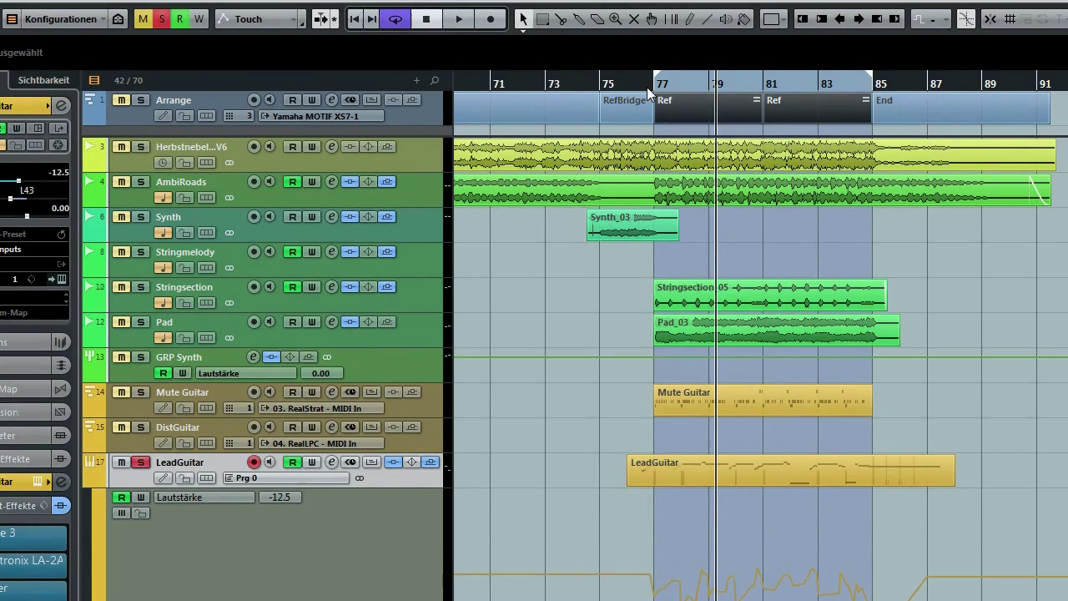
left_click(631, 16)
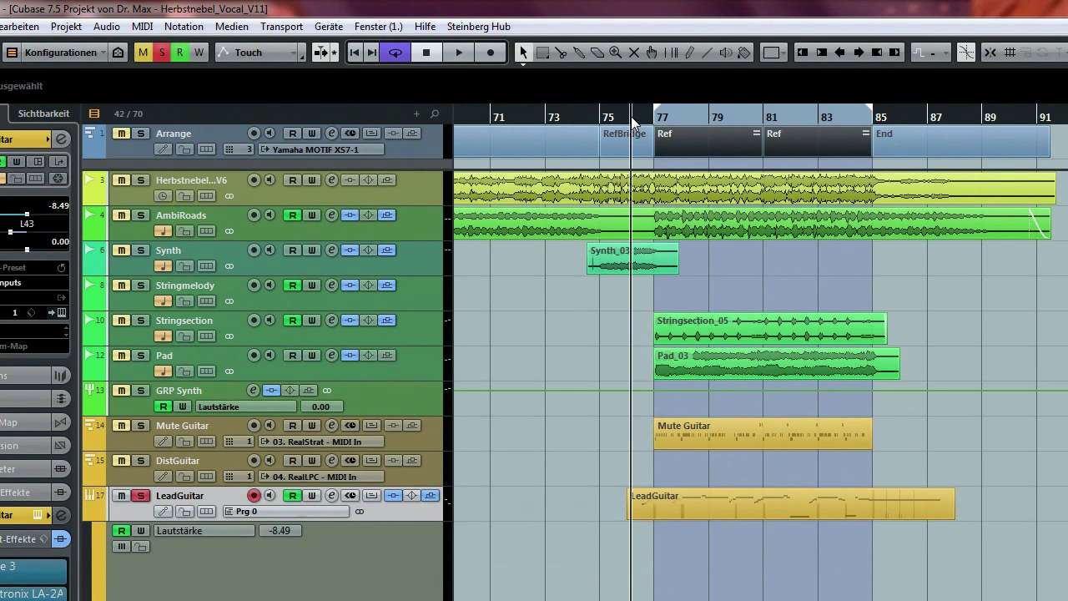
key("space")
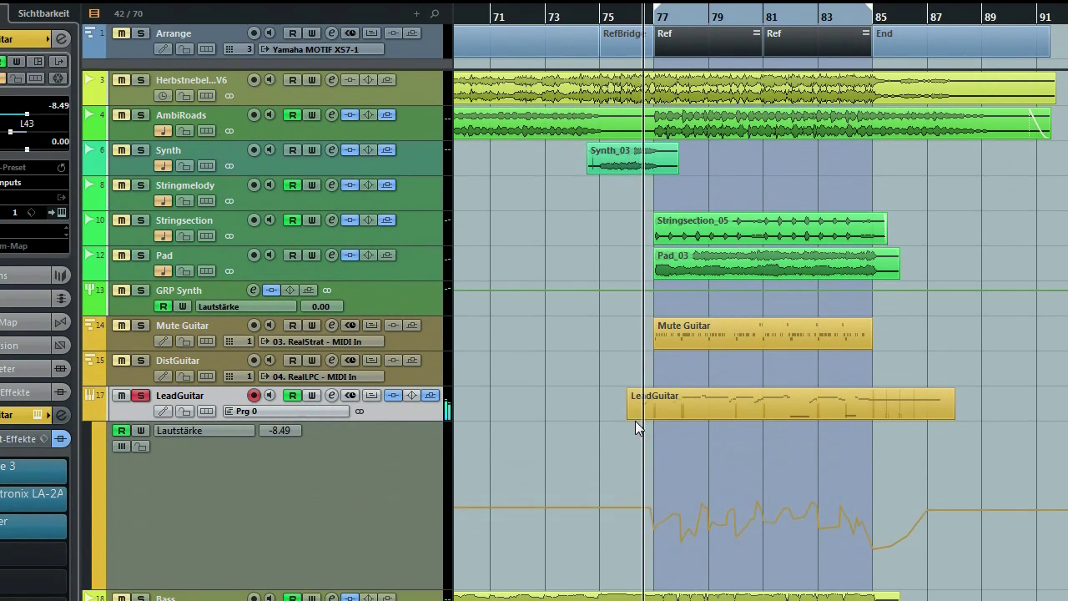
left_click(635, 419)
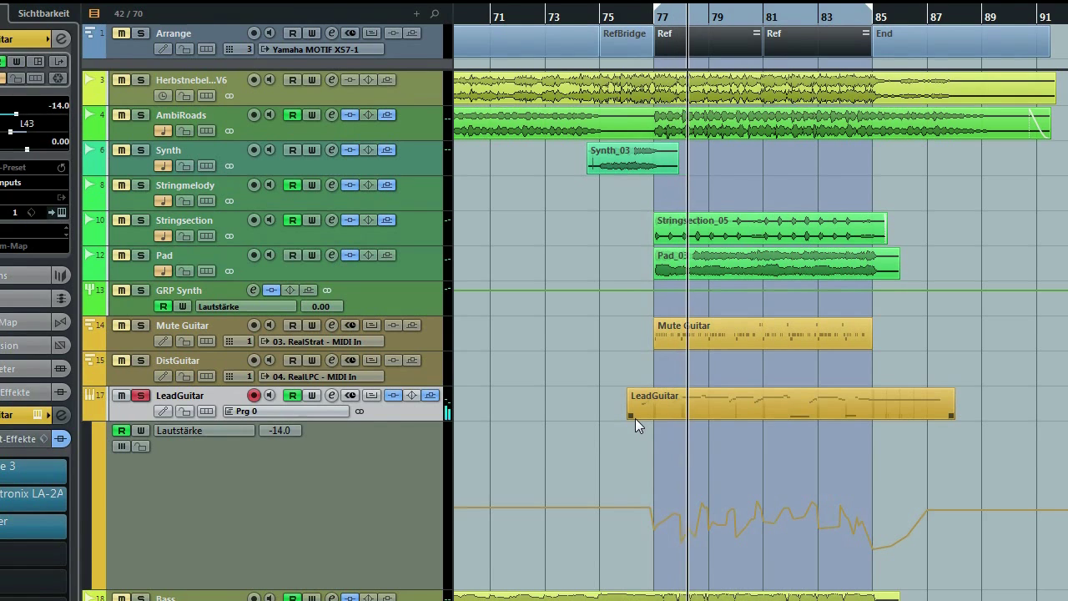
left_click(661, 424)
scroll(653, 423, "down", 1)
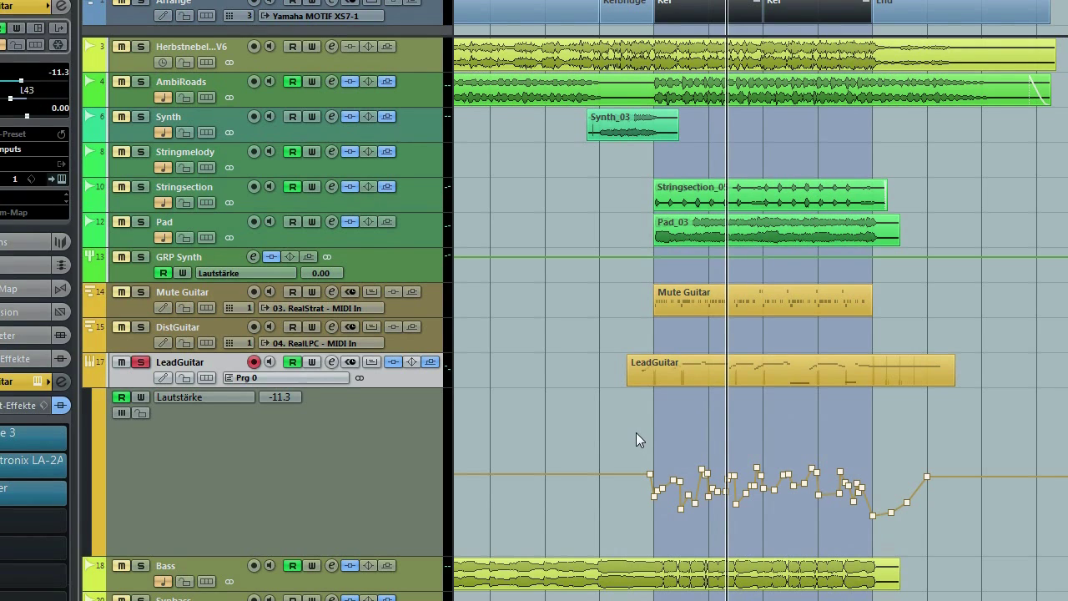
scroll(633, 443, "down", 1)
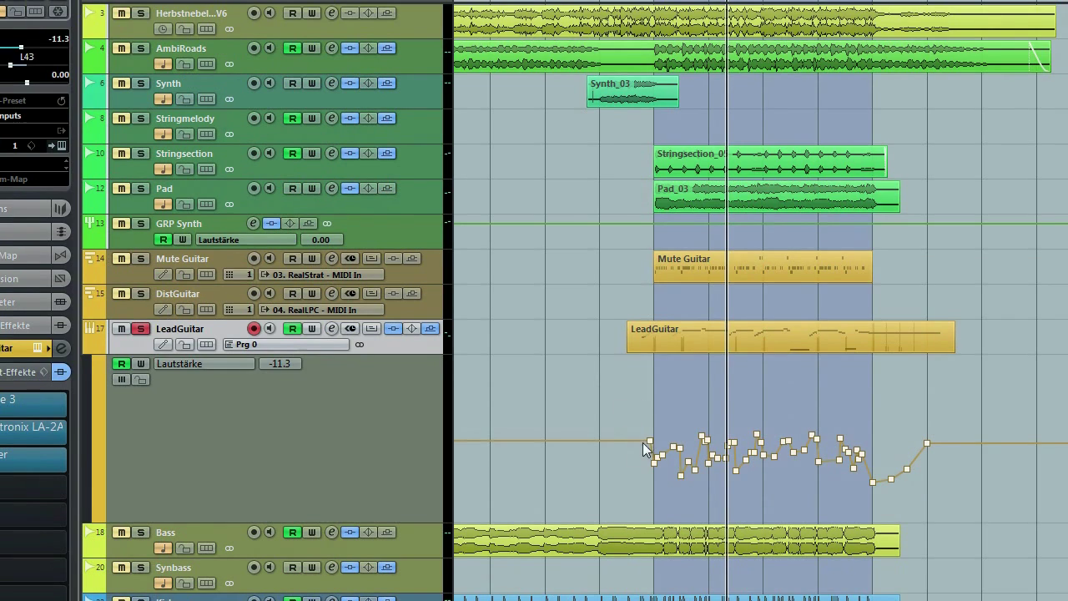
scroll(651, 435, "down", 1)
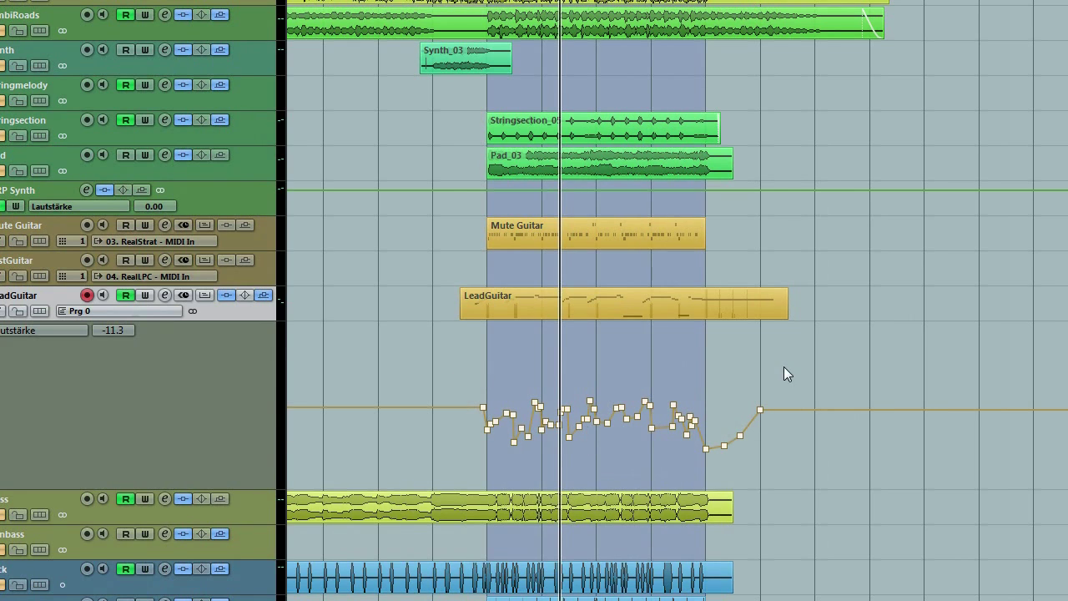
left_click(670, 314)
left_click(651, 318)
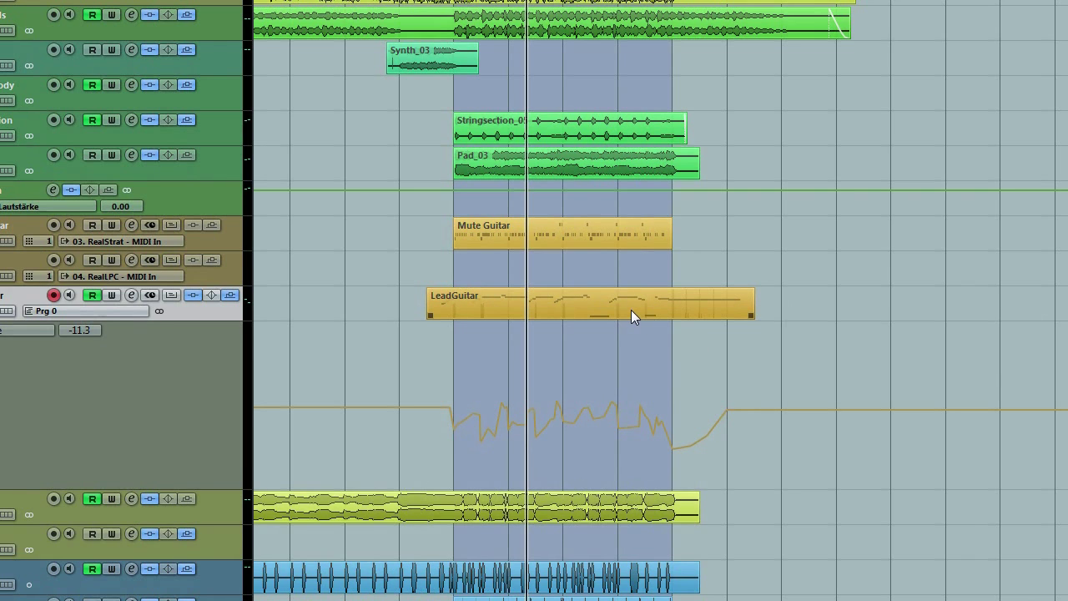
left_click(535, 285)
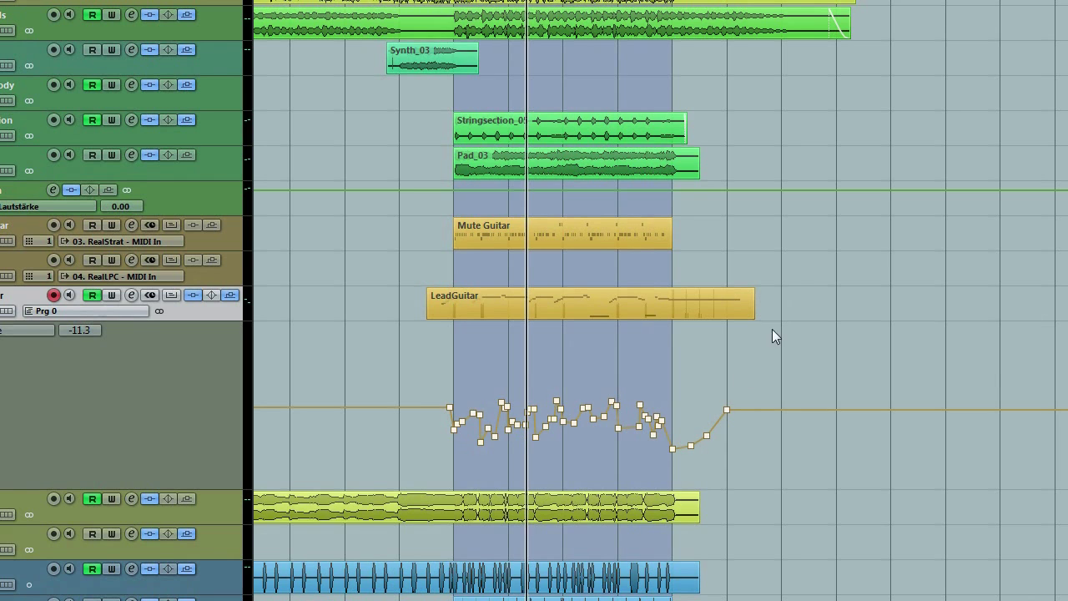
scroll(790, 192, "up", 2)
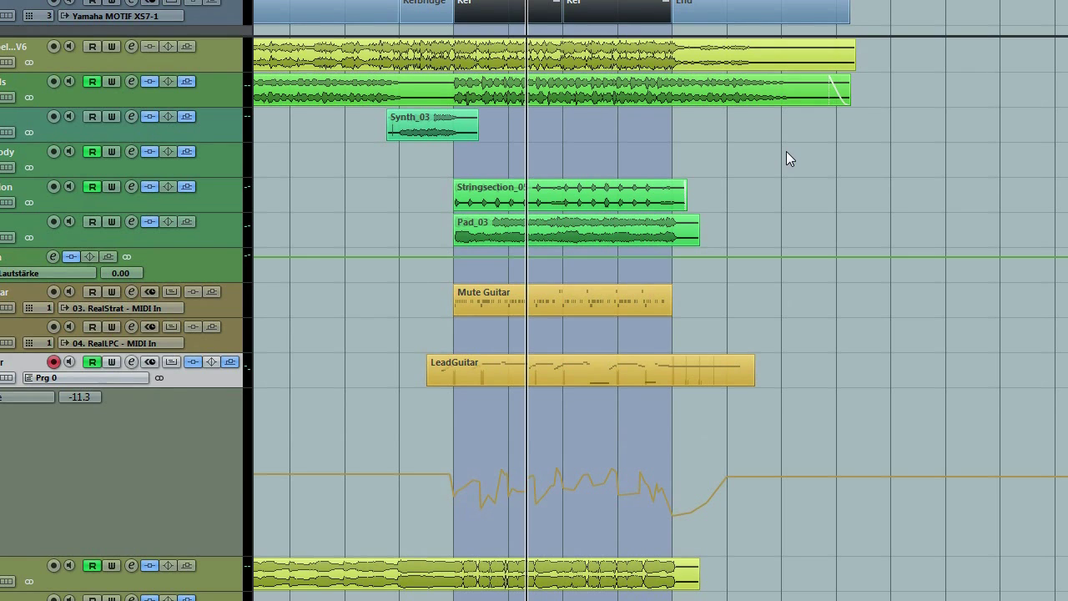
scroll(786, 150, "up", 1)
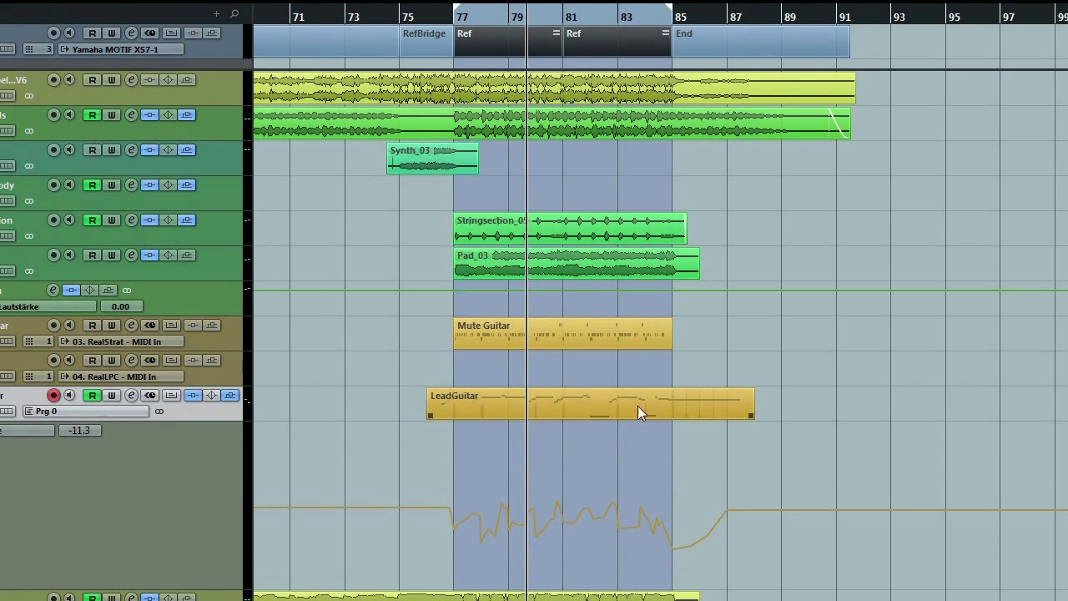
mouse_move(575, 426)
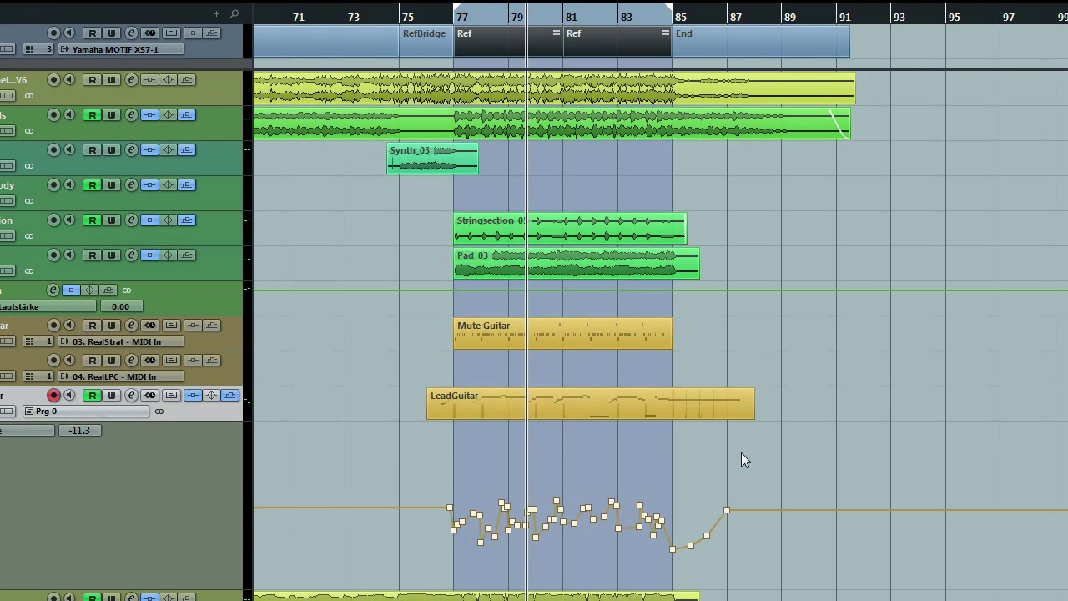
scroll(742, 421, "down", 1)
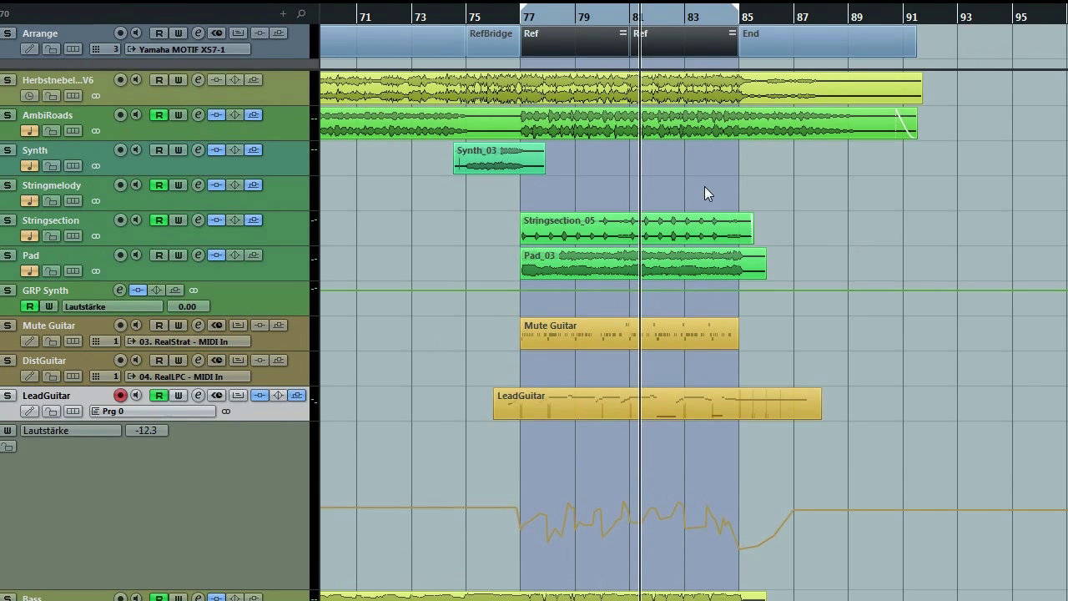
key("KP_1")
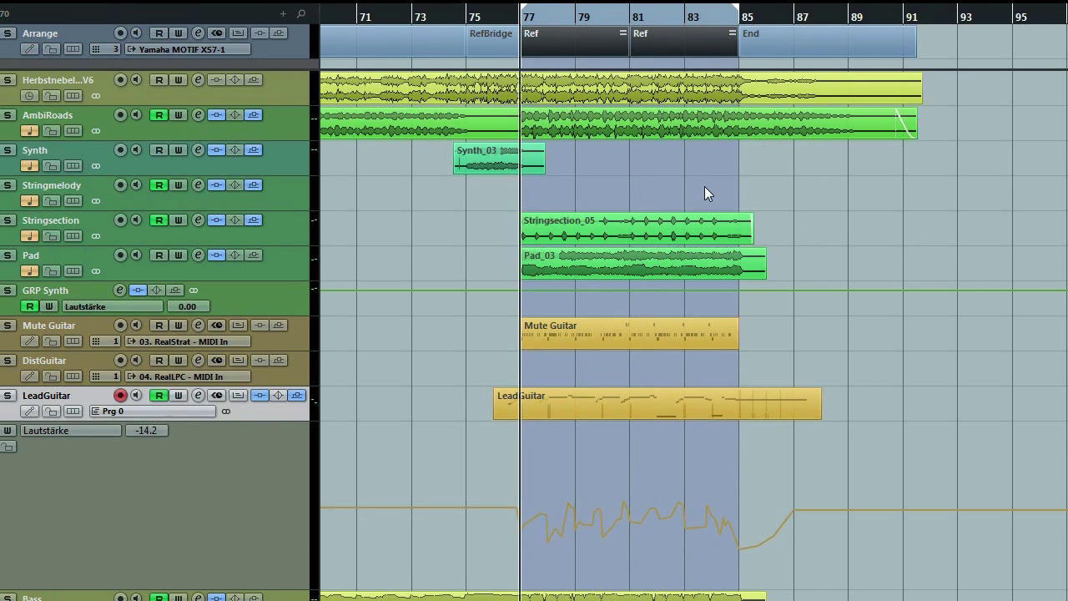
key("space")
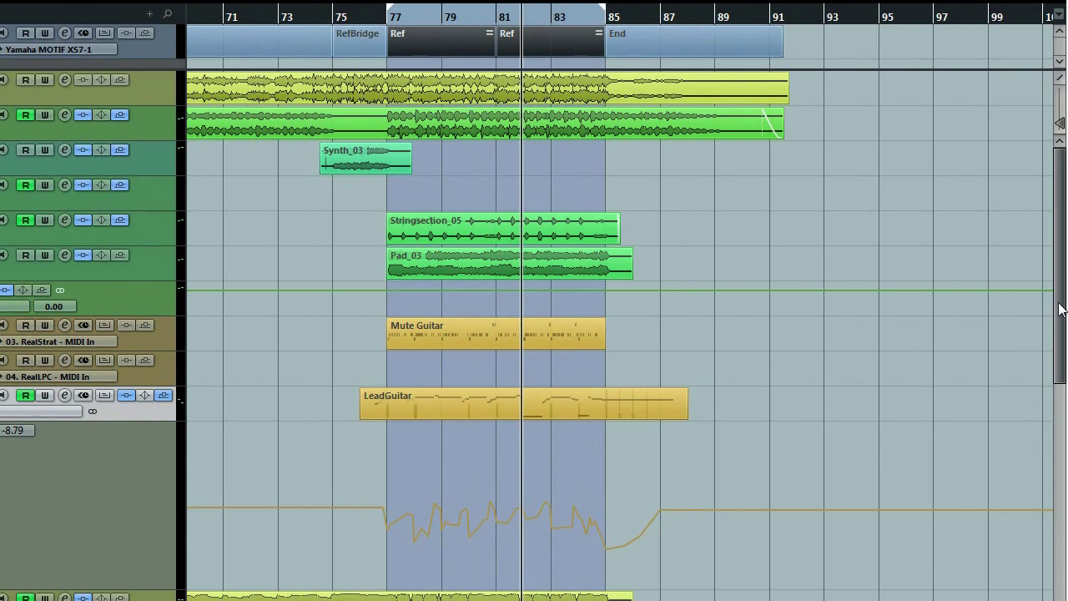
- Scroll the arrangement to select the GRPVoc group track, then bring up the MixConsole with all insert and send racks
left_click_drag(1059, 307, 1010, 353)
scroll(1010, 347, "down", 12)
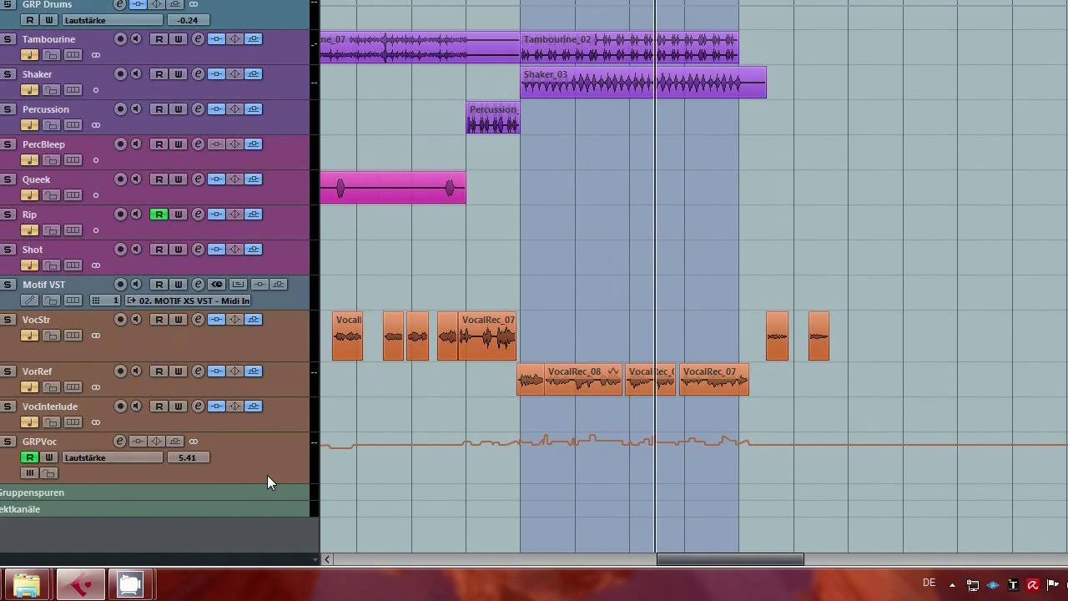
left_click(267, 464)
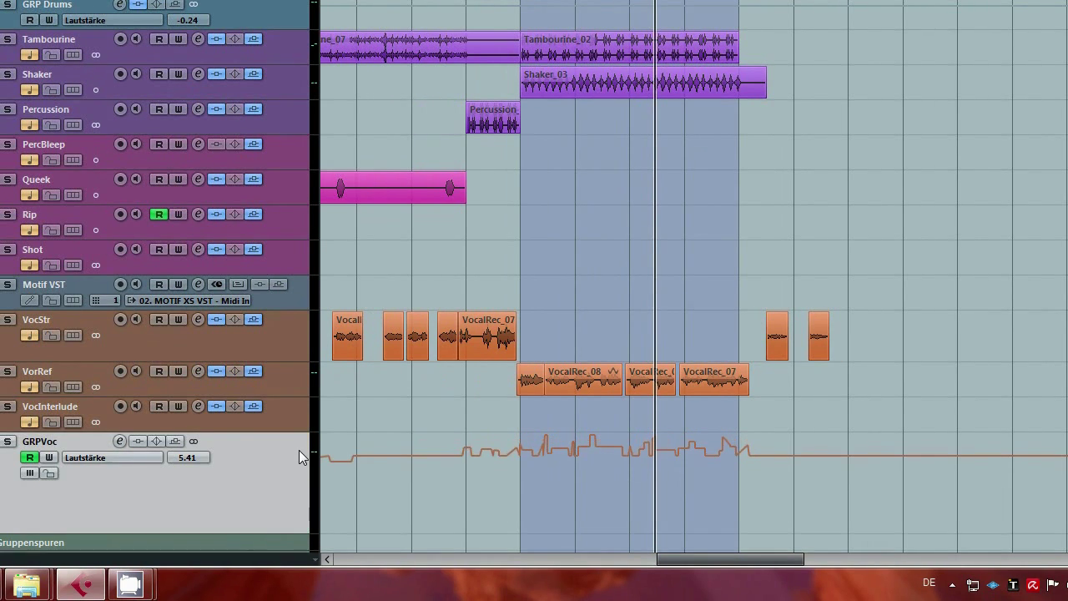
scroll(299, 450, "down", 2)
left_click_drag(762, 559, 491, 563)
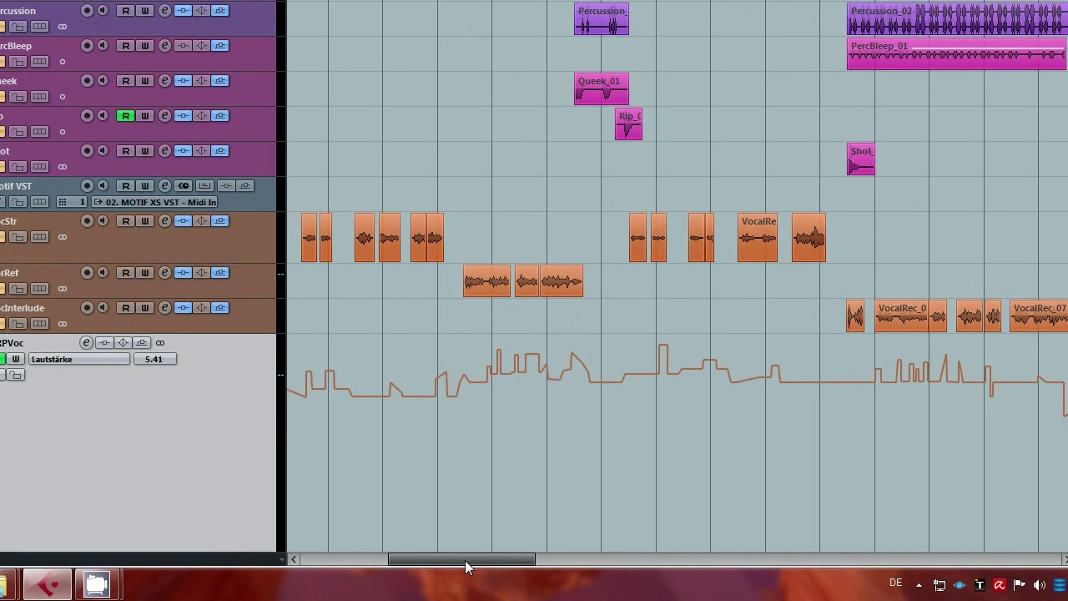
left_click_drag(465, 560, 679, 570)
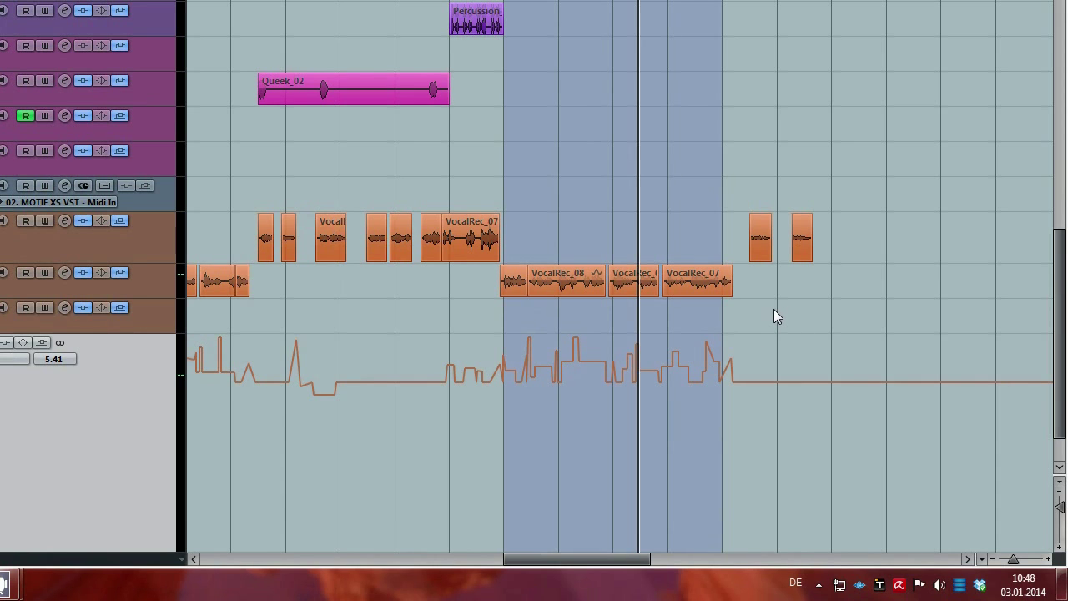
key("F3")
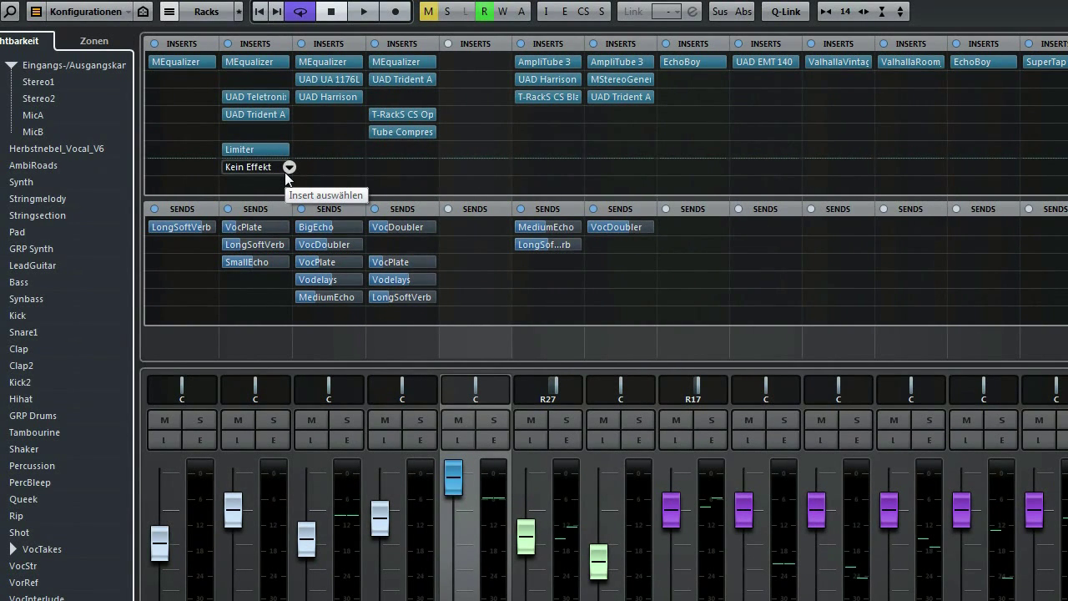
- Return to the arrangement and collapse the LeadGuitar volume automation lane
key("F3")
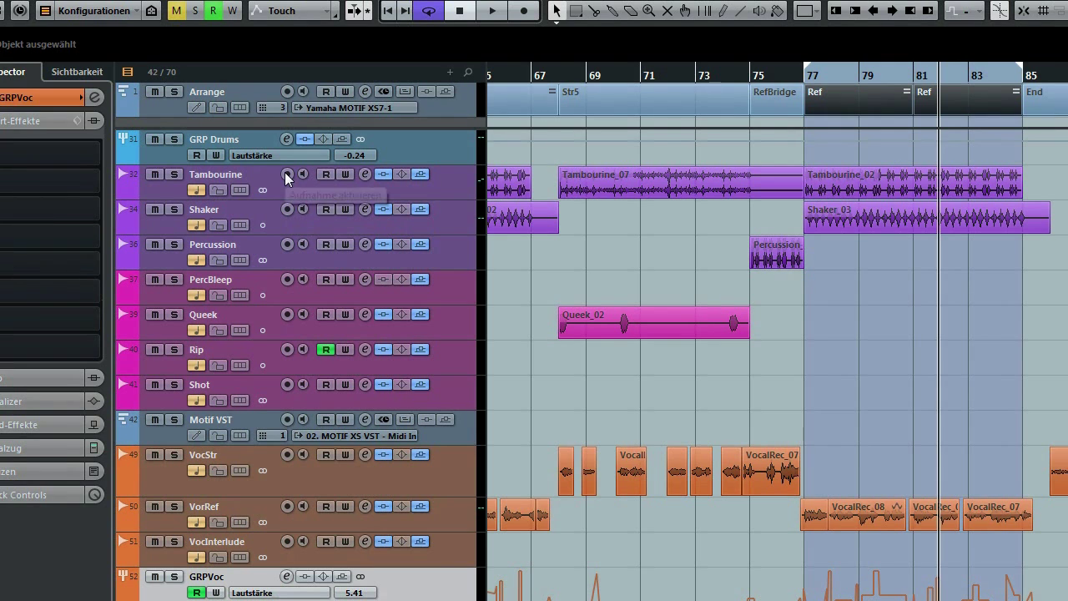
scroll(373, 346, "up", 10)
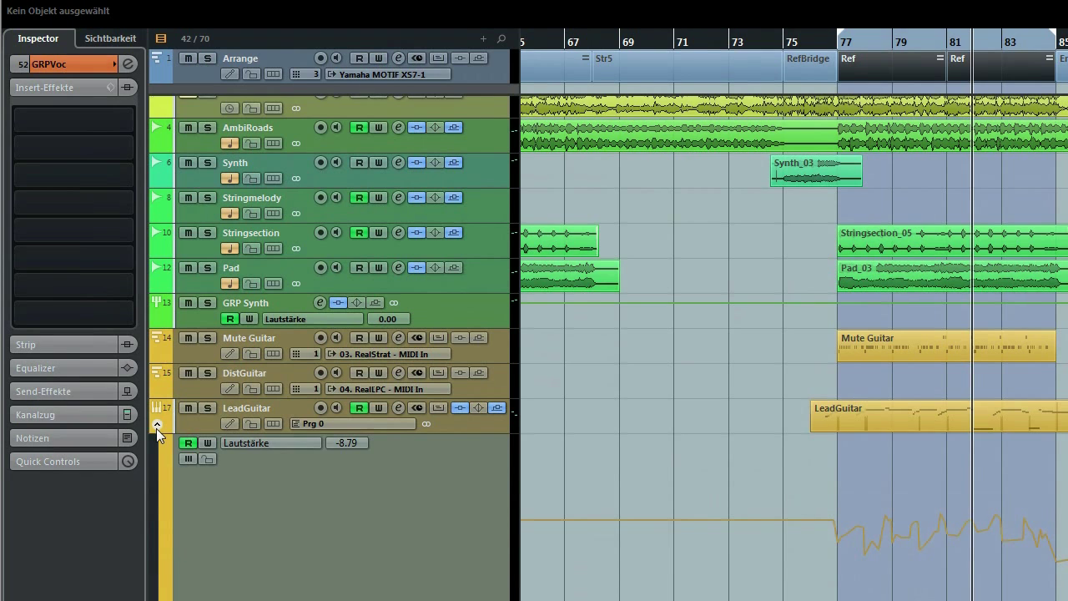
left_click(156, 425)
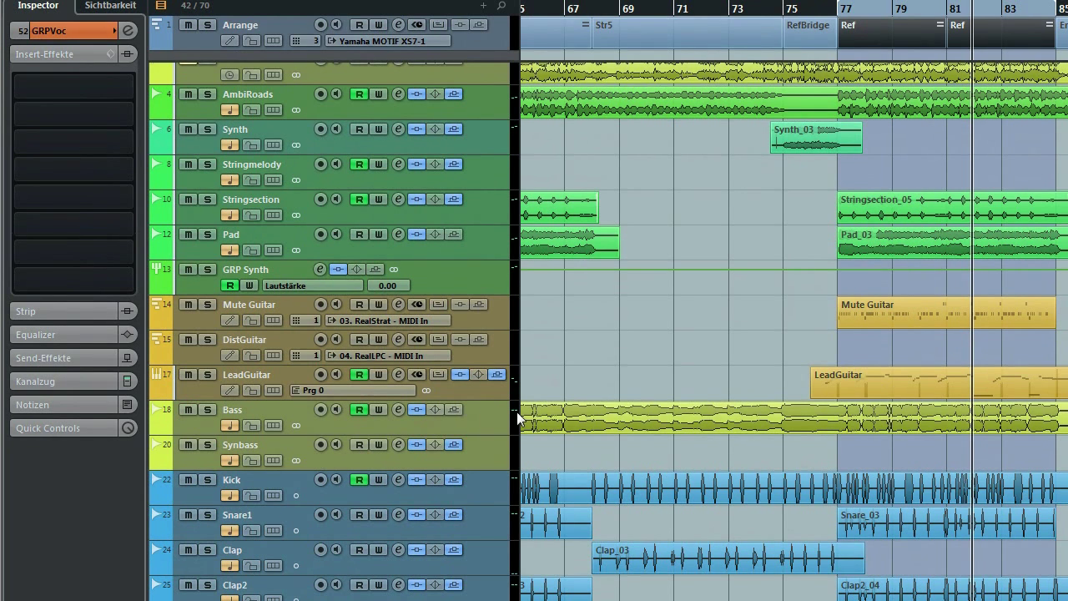
scroll(516, 411, "up", 1)
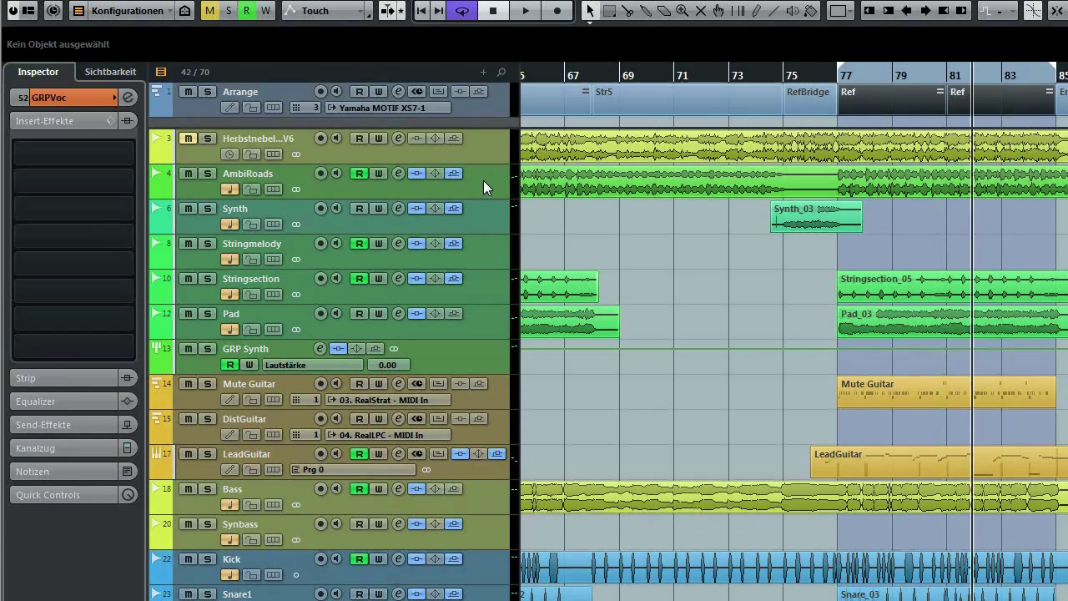
- Inspect the inserts of AmbiRoads, Synth, Stringsection and GRP Synth in the Inspector
left_click(483, 101)
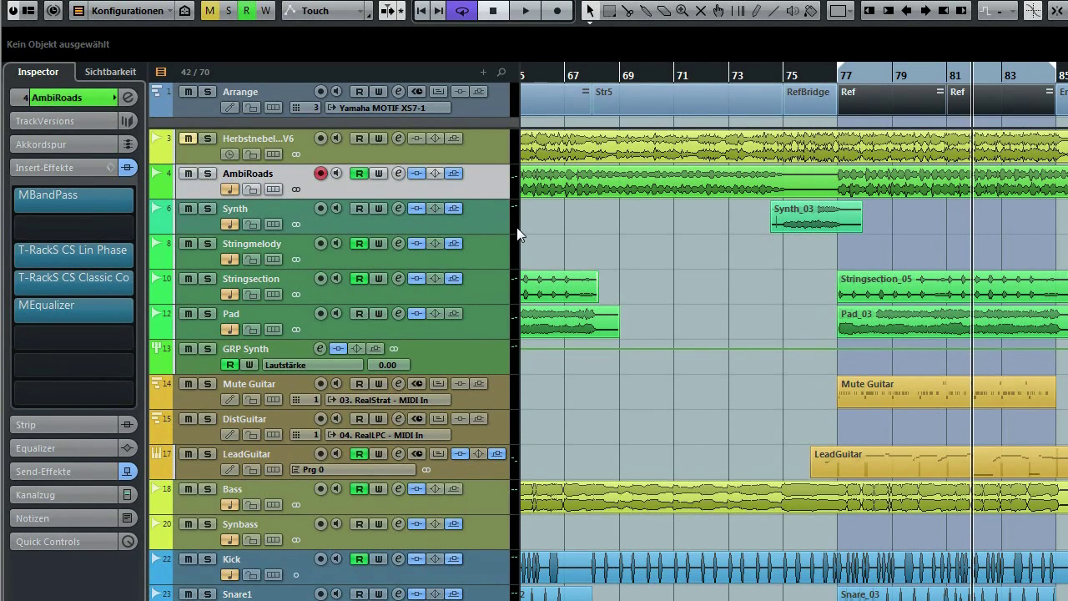
left_click(447, 228)
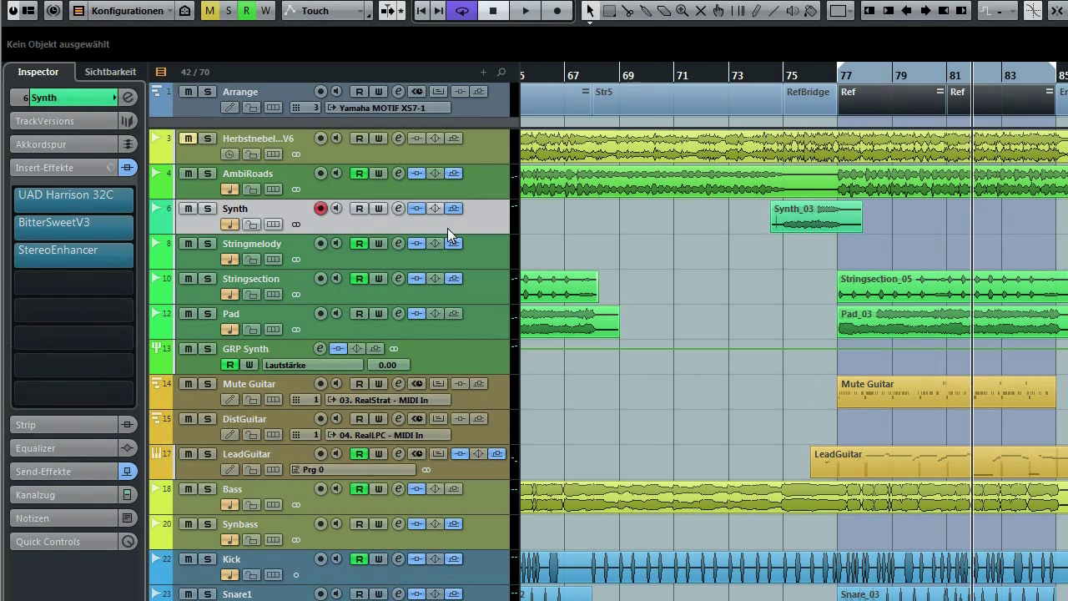
key("Down")
key("Down")
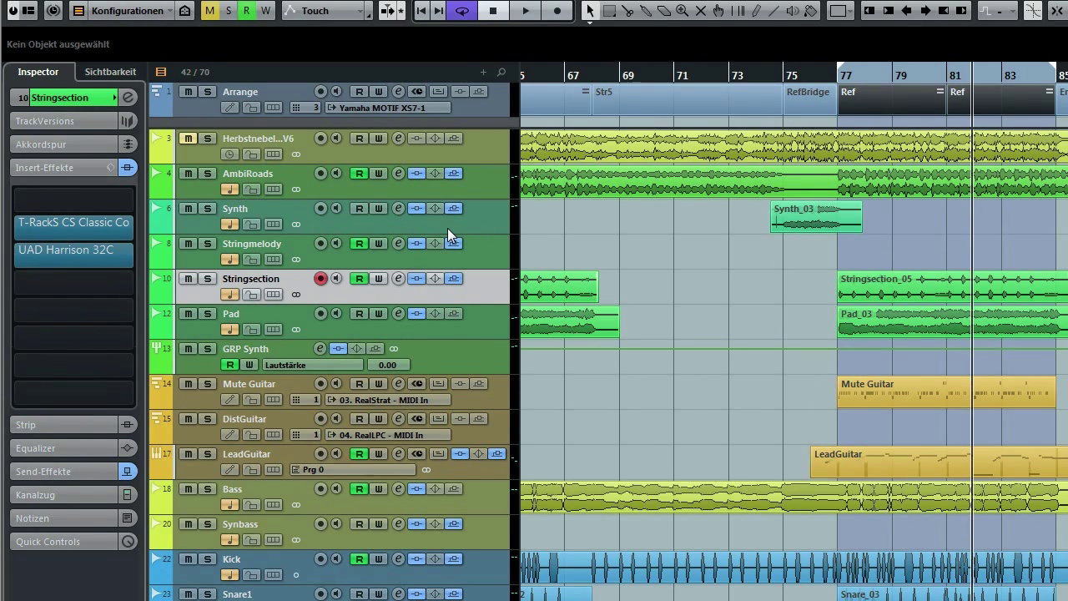
key("Down")
key("Down")
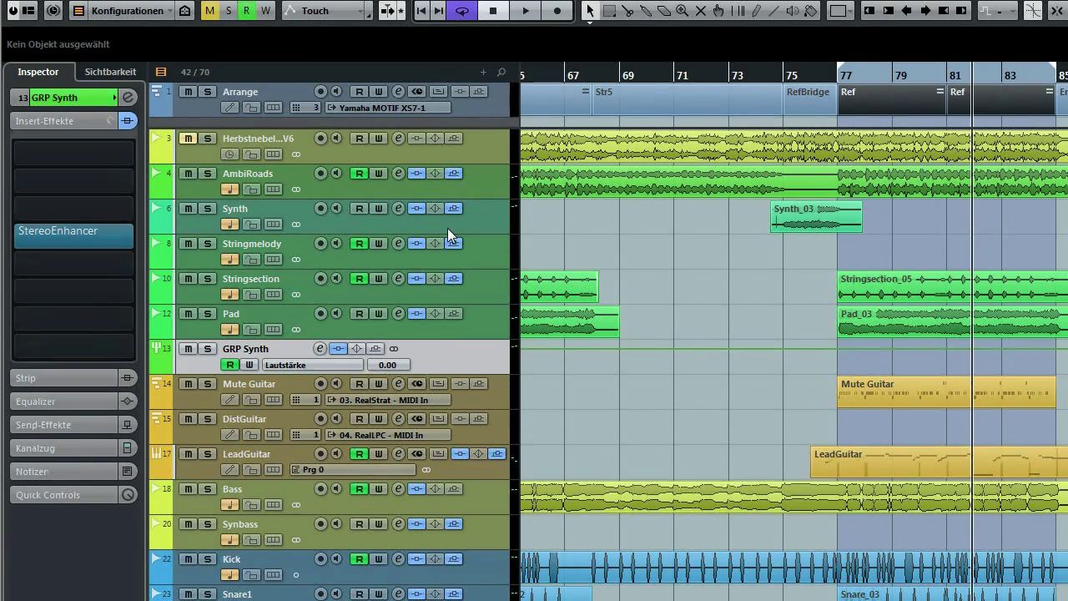
scroll(468, 424, "down", 7)
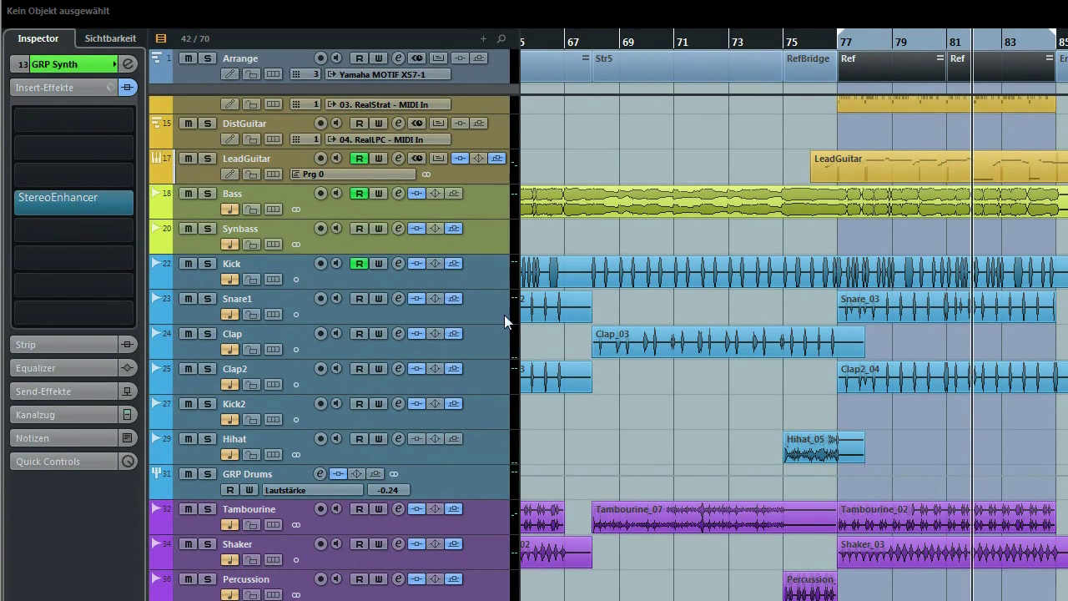
- Check the Kick, Kick2 and Clap inserts, ending on Mute Guitar's RealStrat instrument
left_click(497, 279)
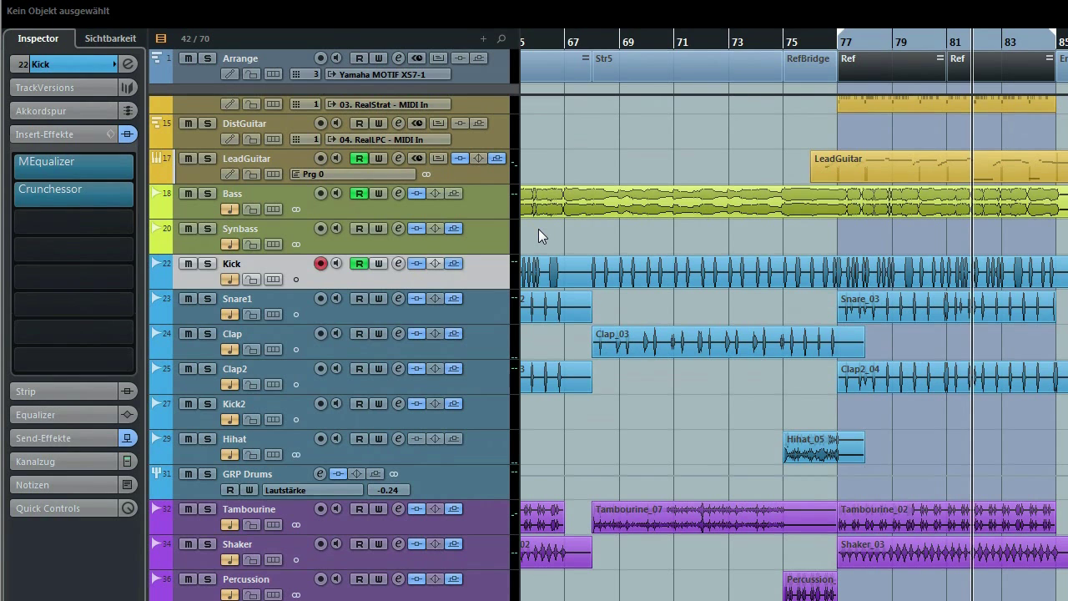
key("Down")
key("Down")
key("Down")
key("Down")
key("Up")
key("Up")
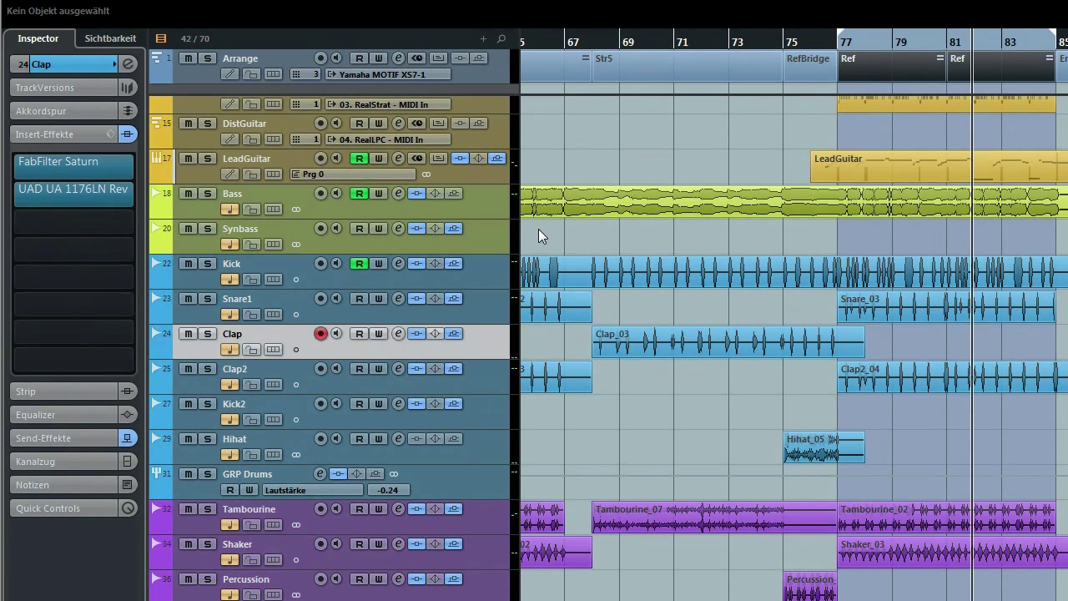
scroll(448, 326, "down", 10)
scroll(448, 326, "up", 15)
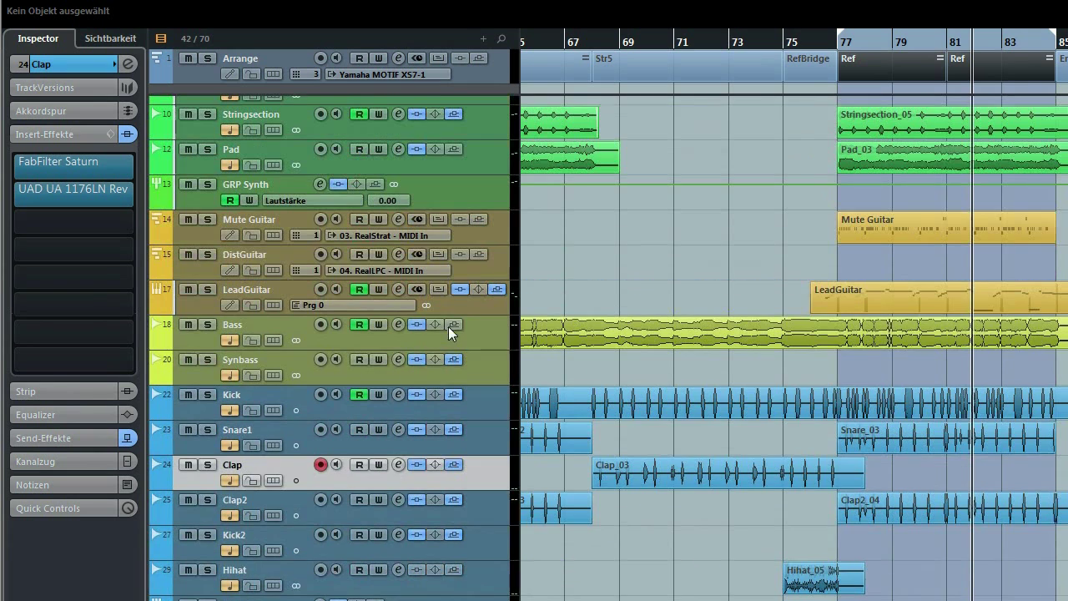
left_click(499, 236)
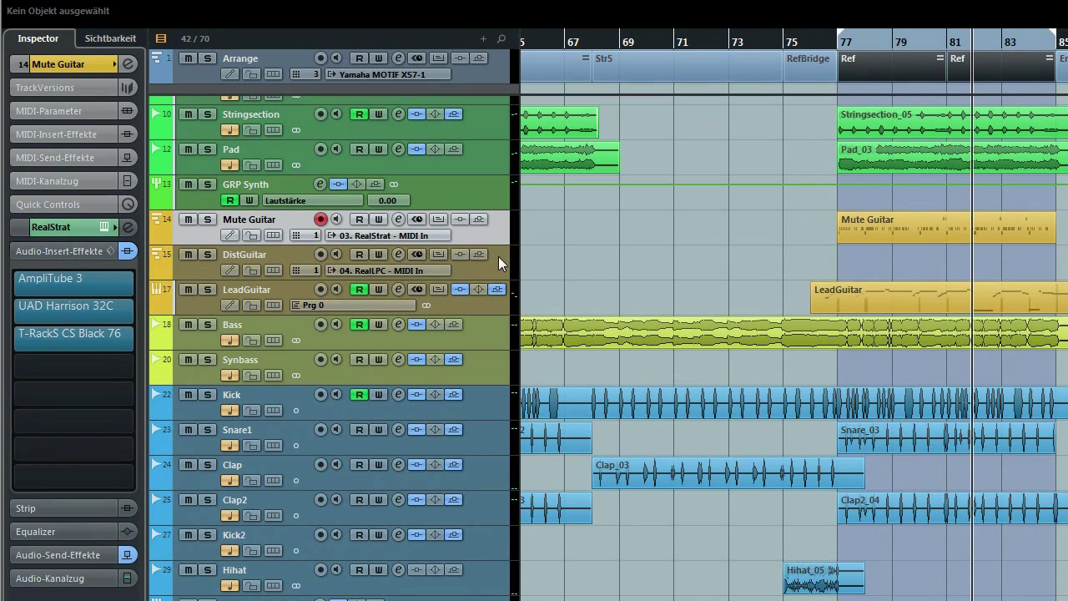
left_click(129, 229)
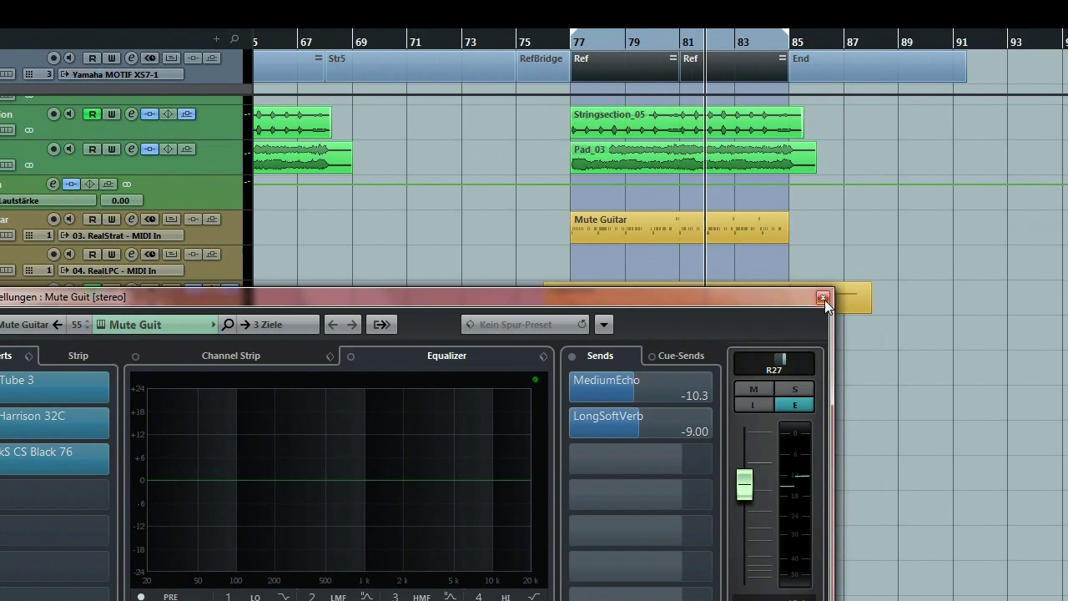
left_click(989, 297)
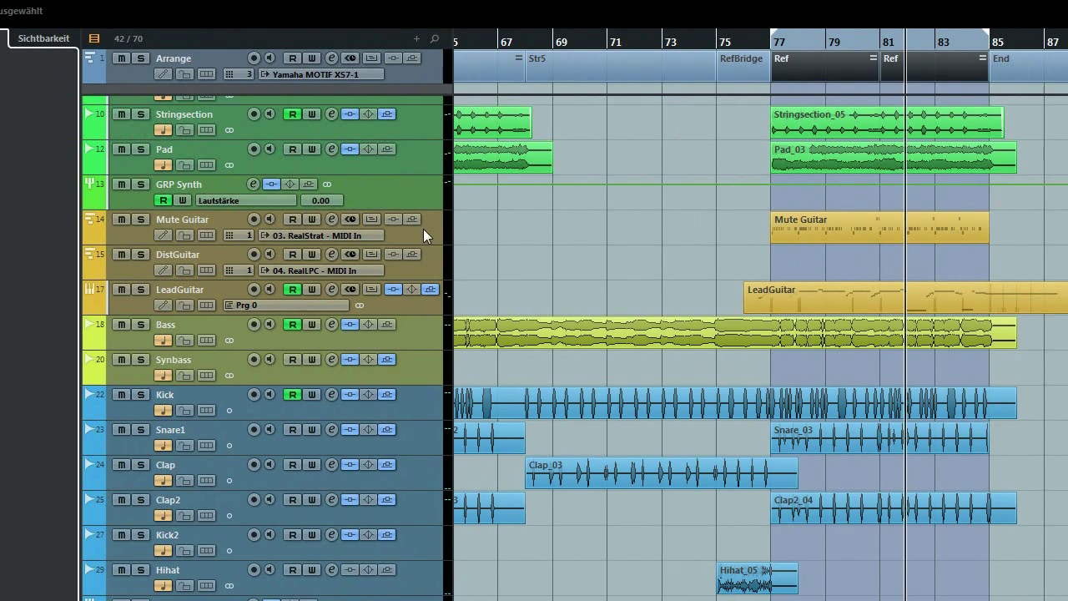
left_click(423, 228)
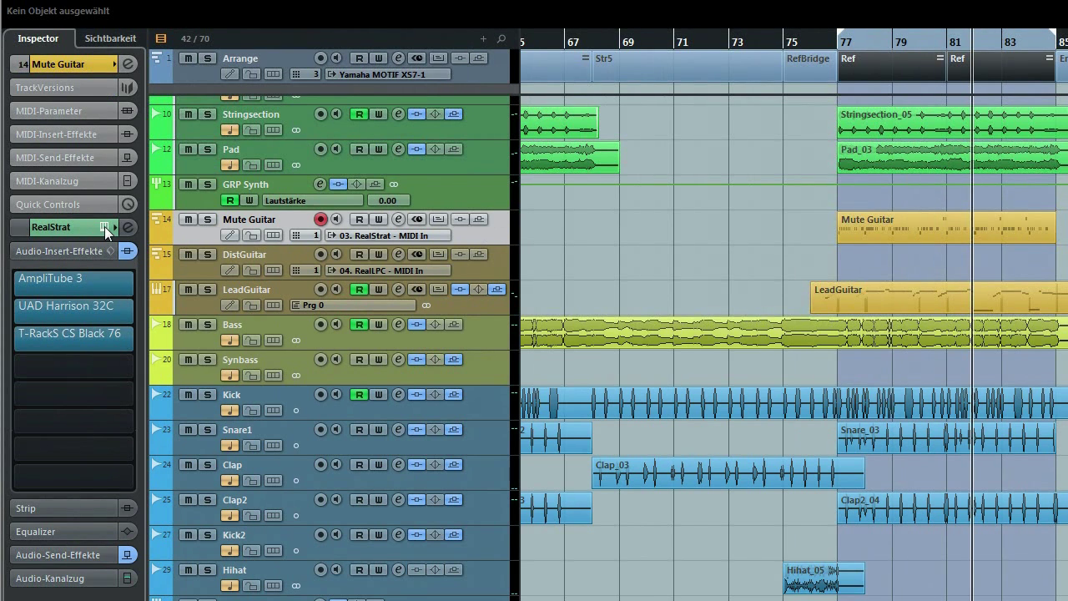
left_click(104, 226)
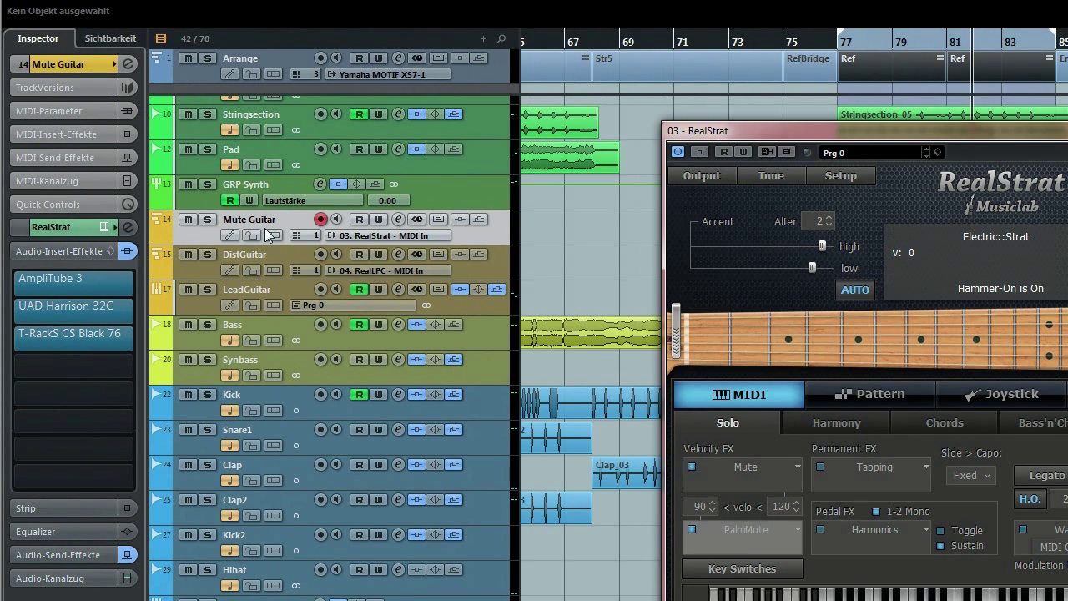
left_click_drag(809, 127, 484, 28)
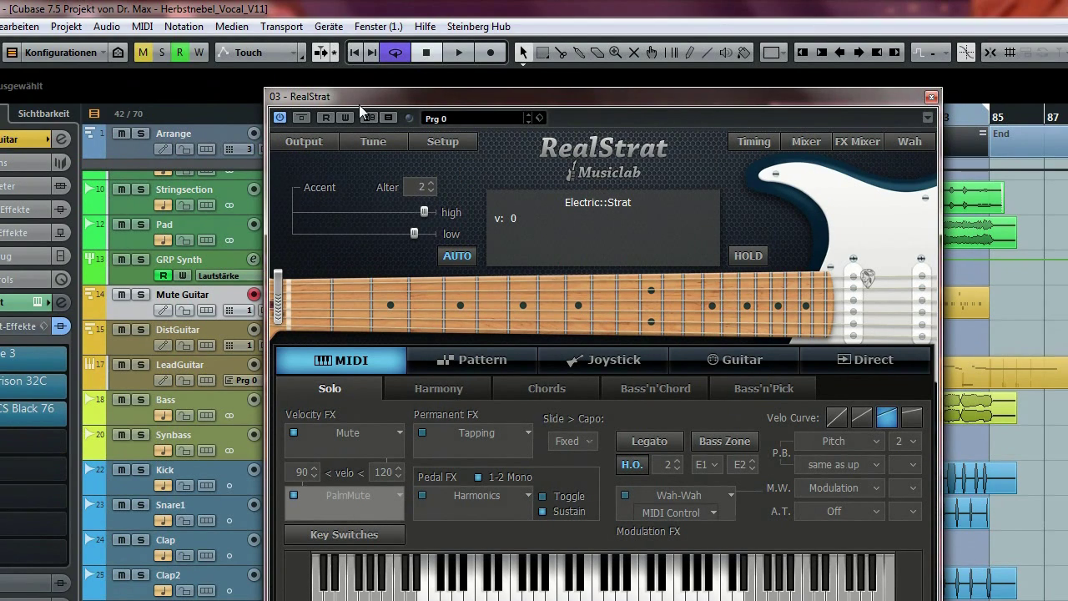
left_click_drag(370, 96, 420, 106)
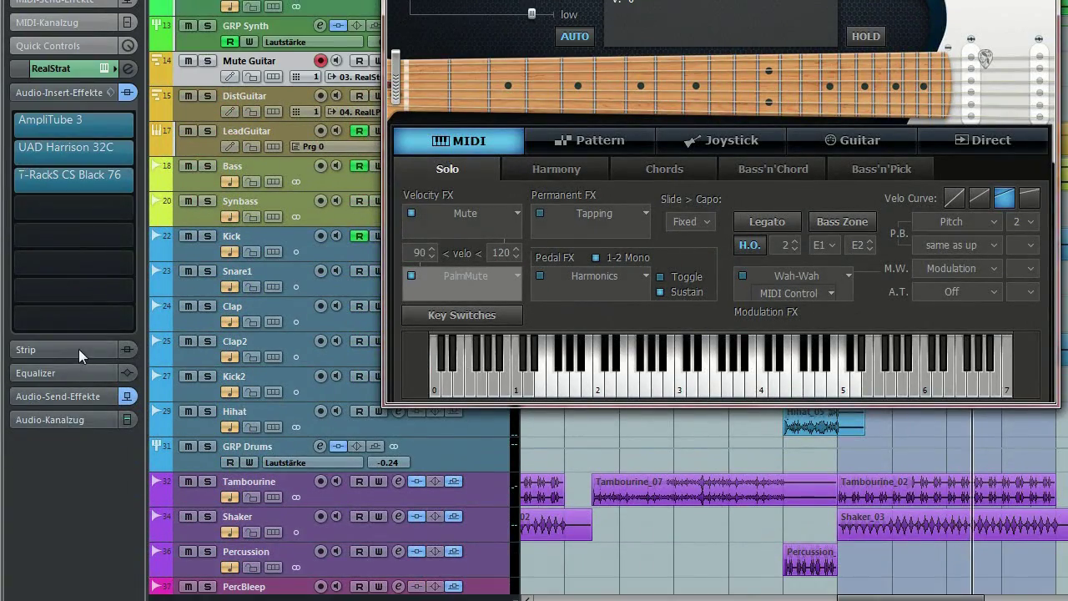
left_click(75, 121)
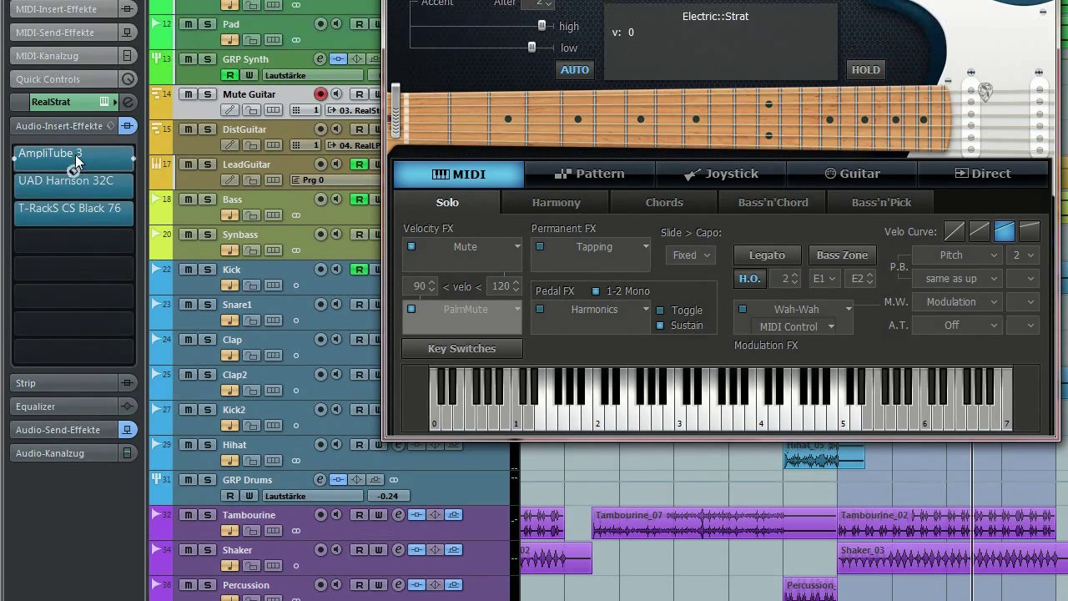
left_click(75, 154)
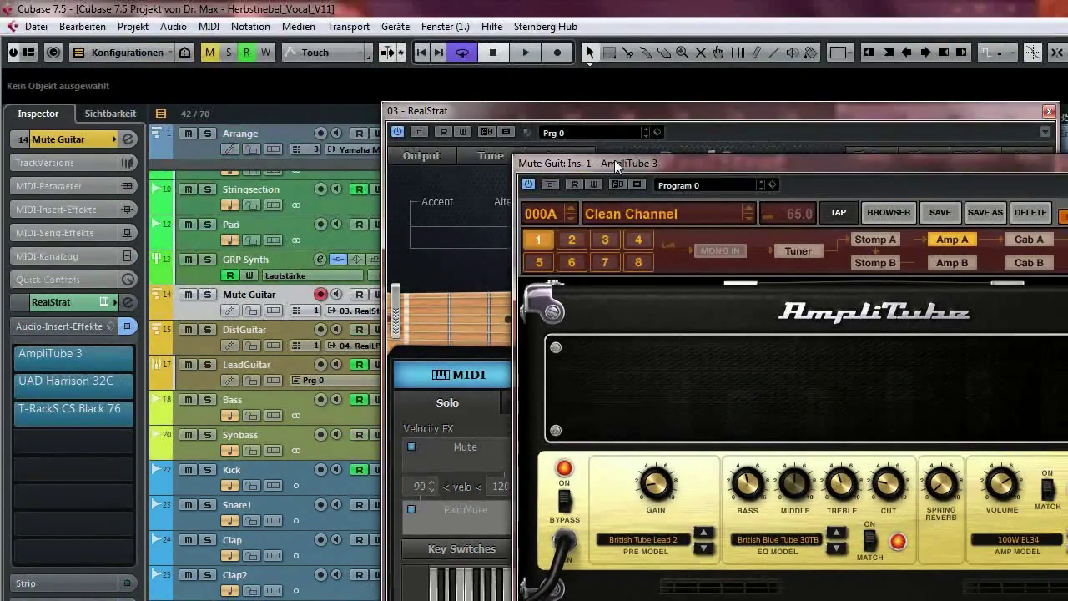
left_click_drag(614, 165, 440, 84)
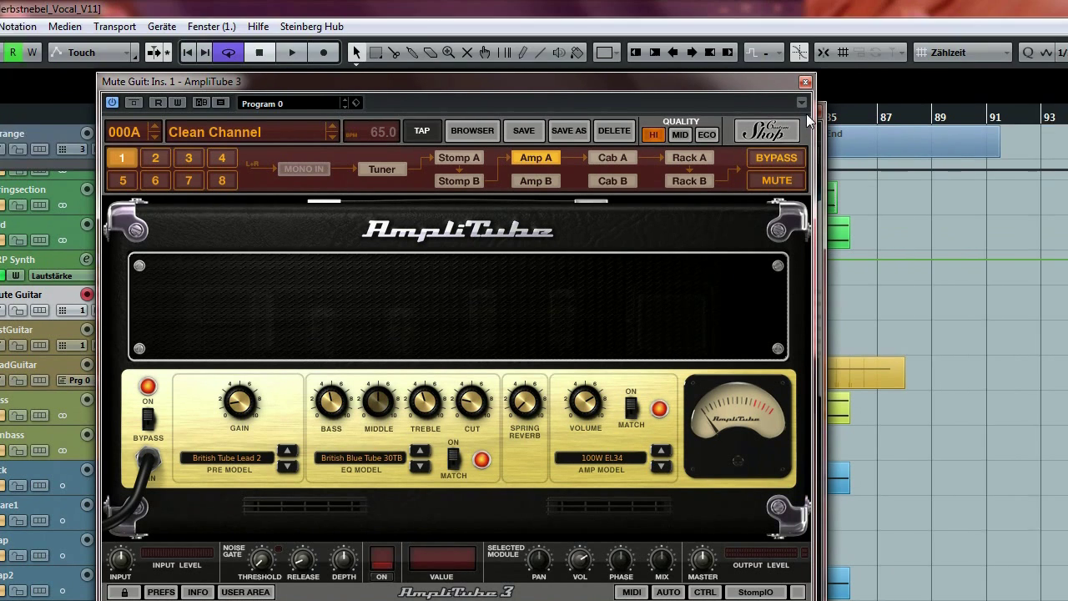
left_click(905, 49)
left_click(781, 115)
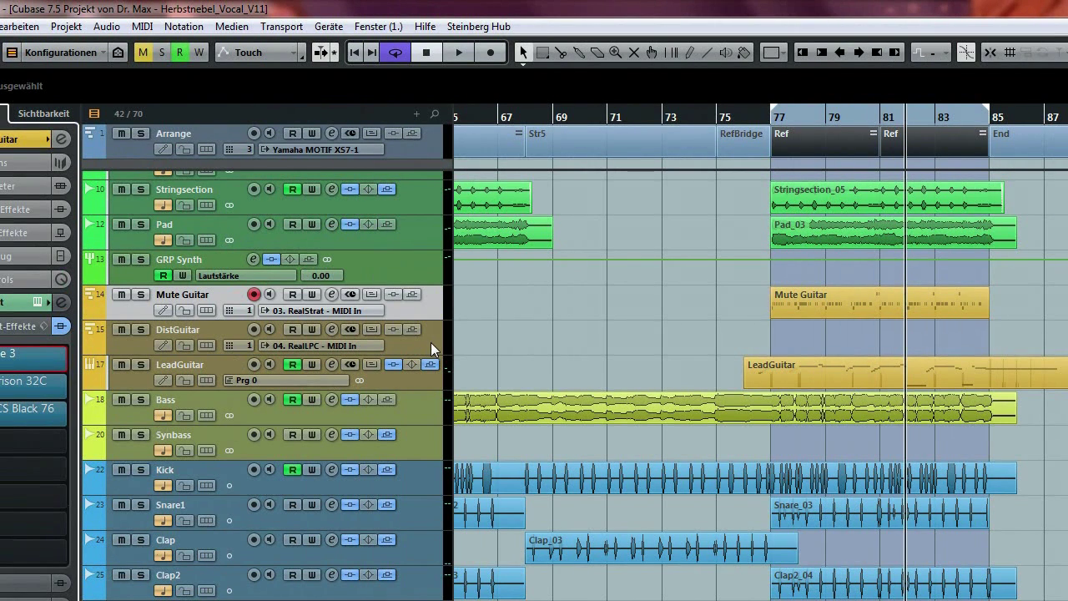
left_click(430, 349)
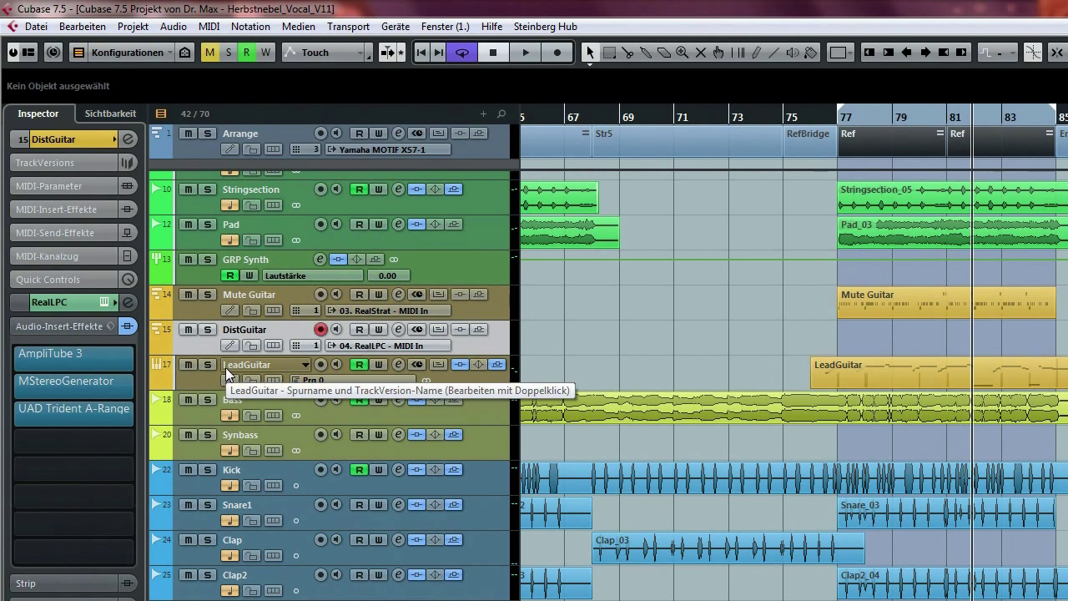
left_click(103, 303)
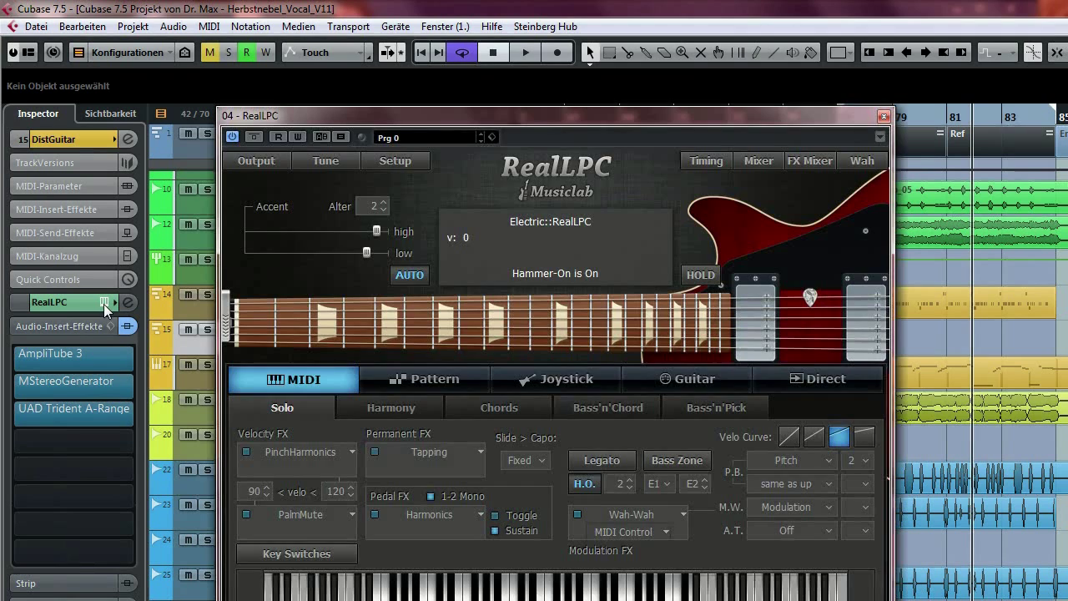
left_click_drag(515, 121, 566, 79)
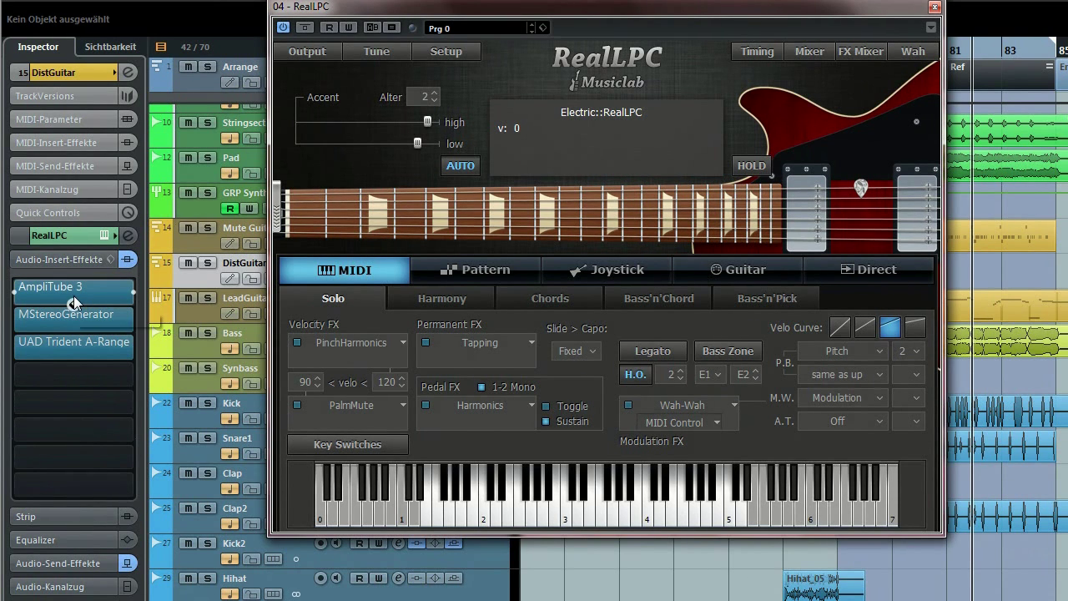
left_click(97, 291)
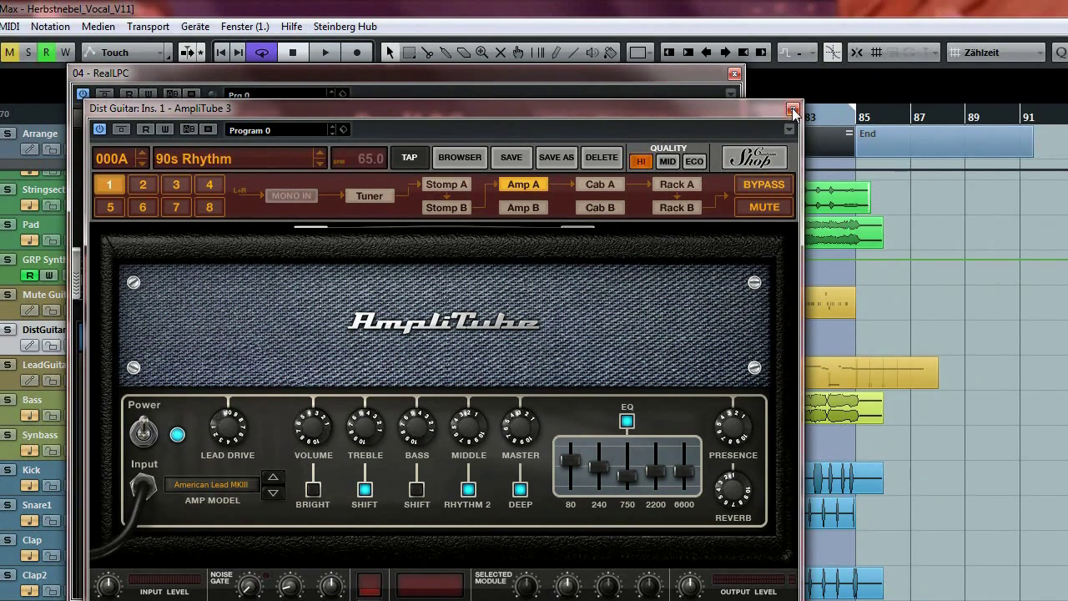
left_click(960, 42)
left_click(735, 74)
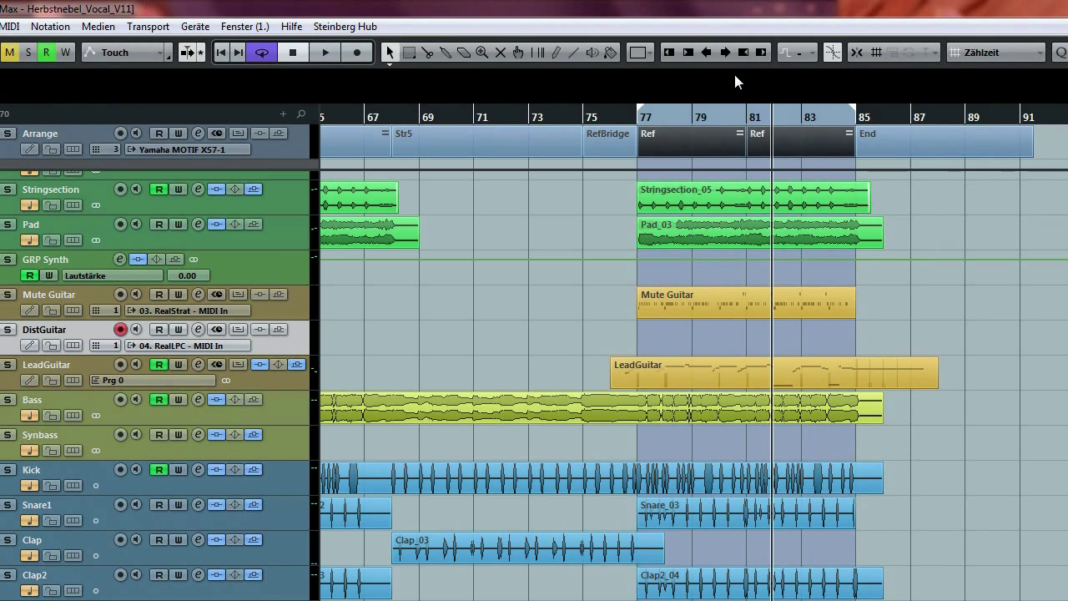